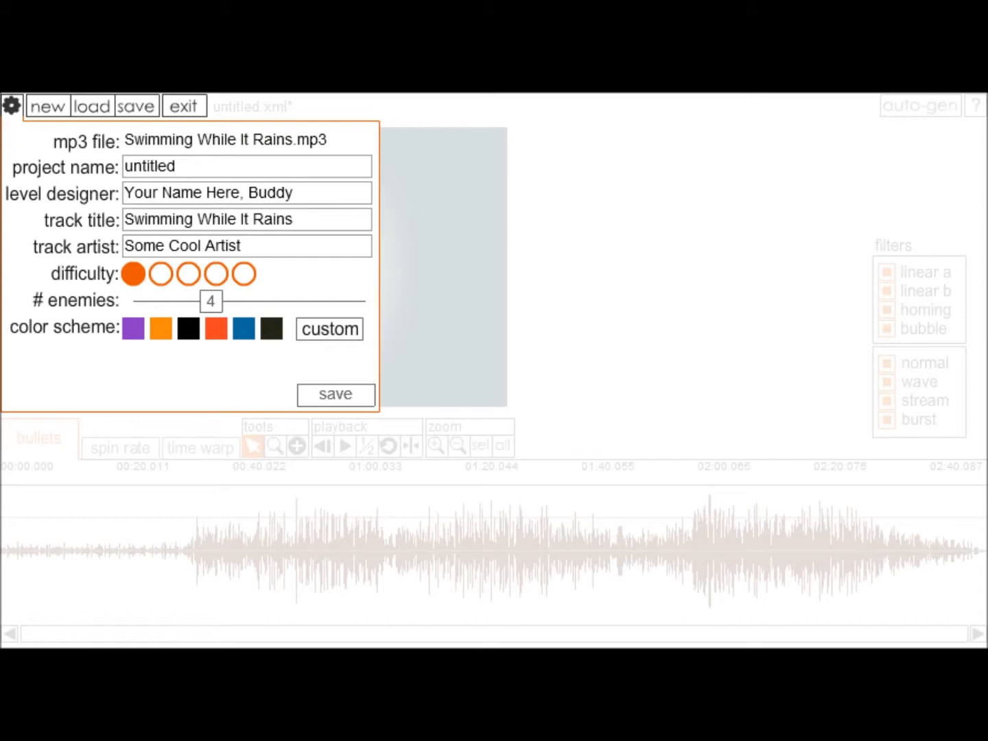
Set the track artist to "Lifeformed" in the project settings
key("ctrl+a")
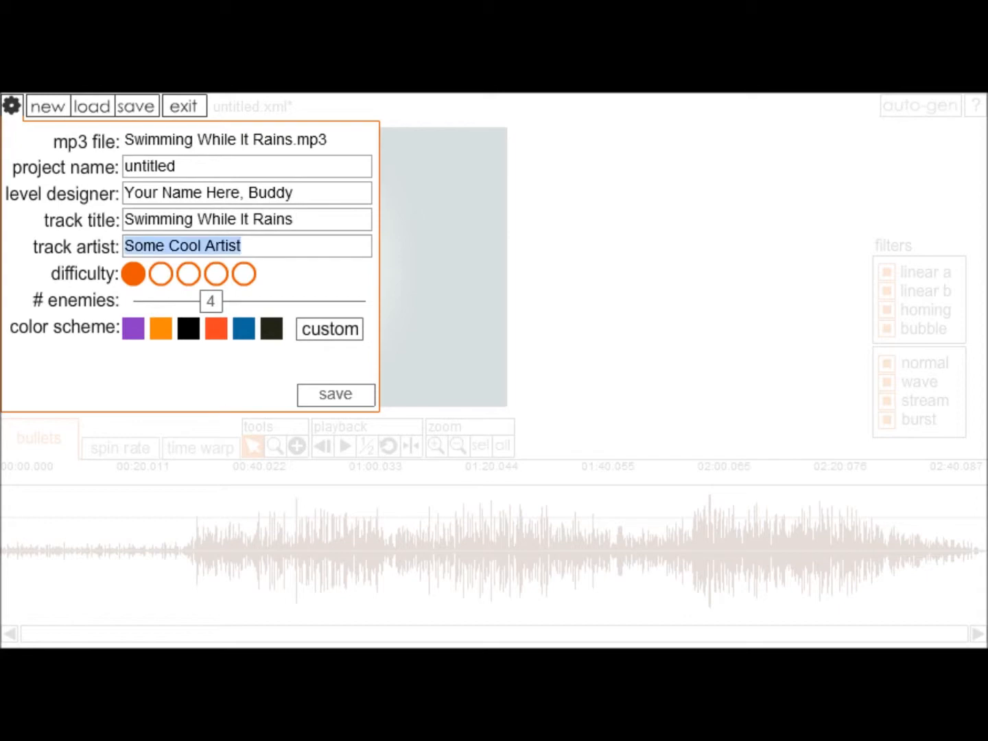
type("K")
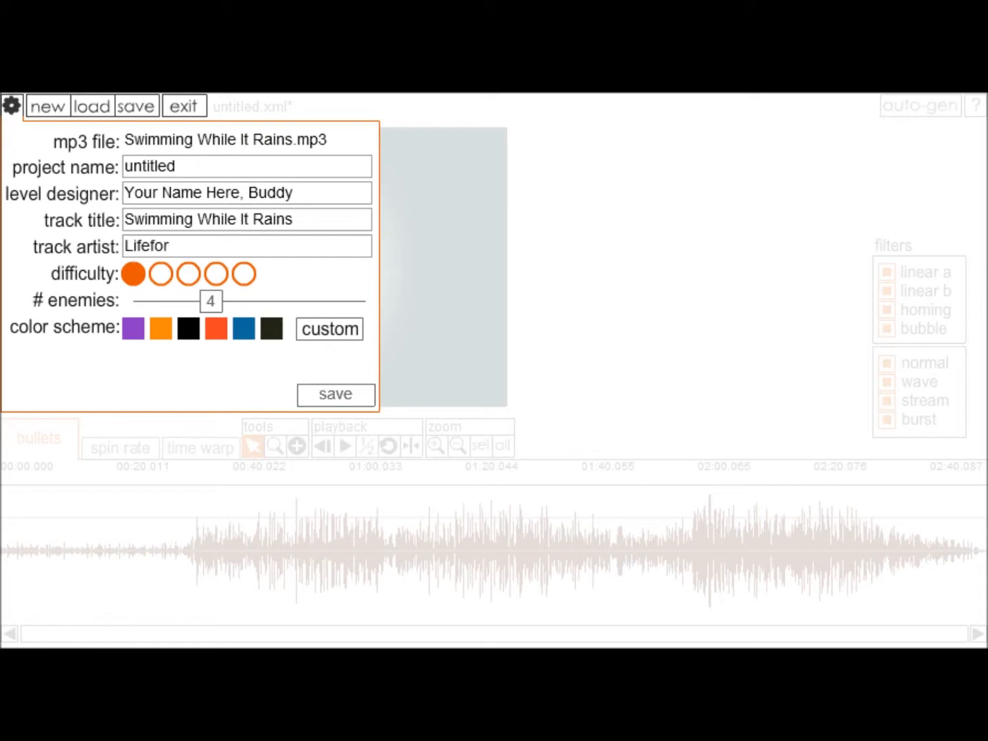
key("Tab")
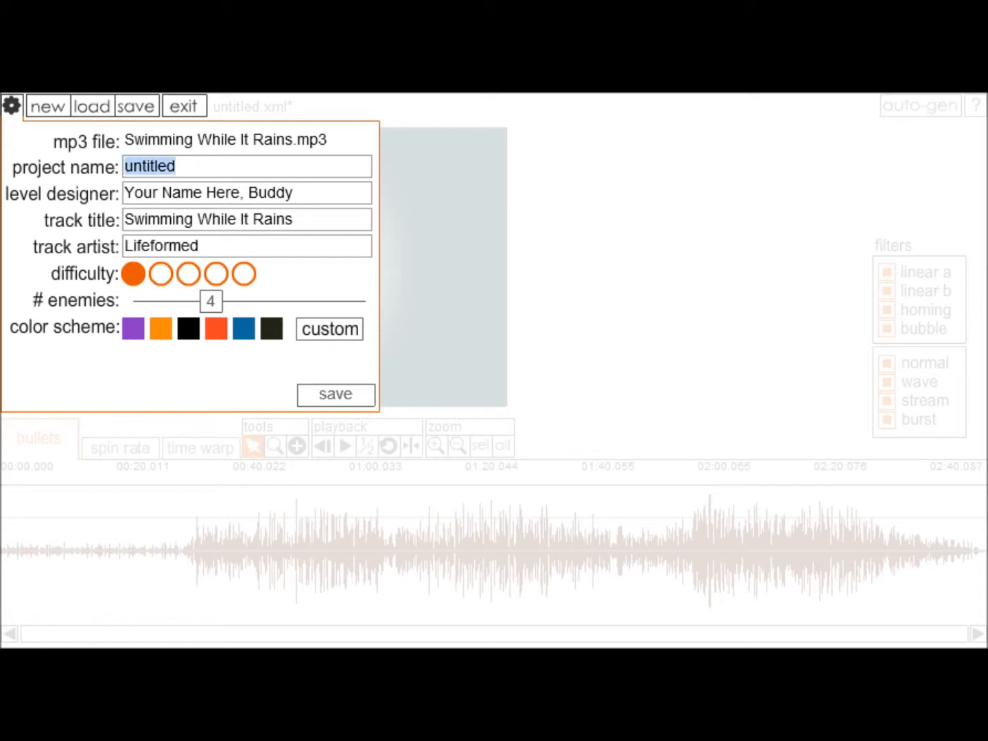
Set the project name to "Test" and fill in the level designer's name
key("Tab")
key("shift+Tab")
type("T")
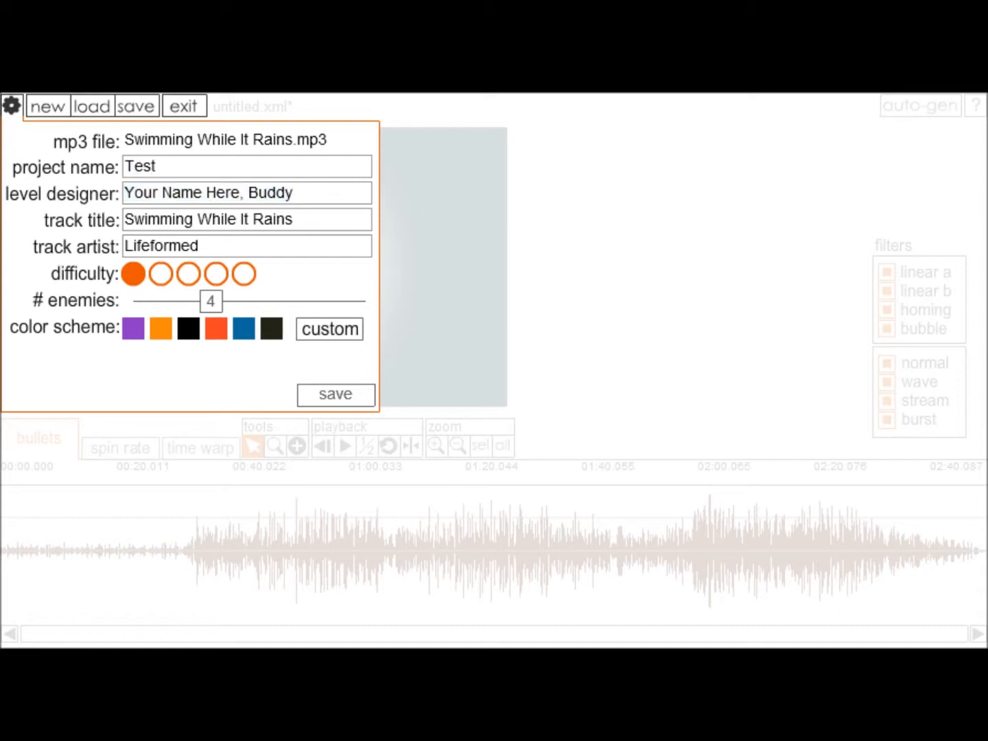
key("Tab")
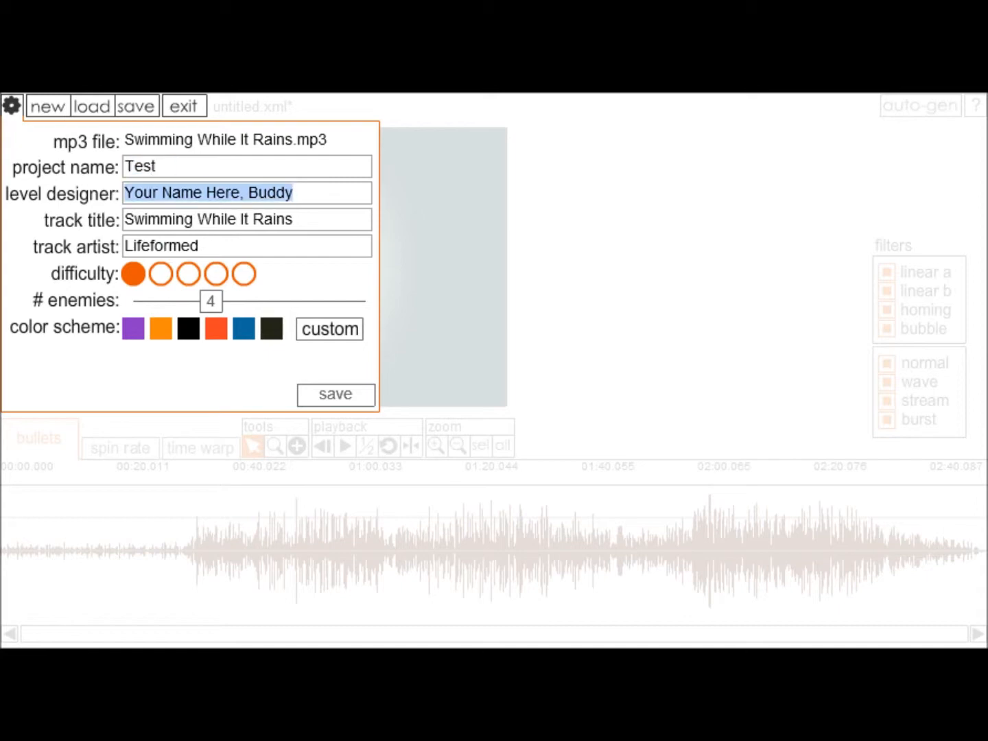
type("Danop")
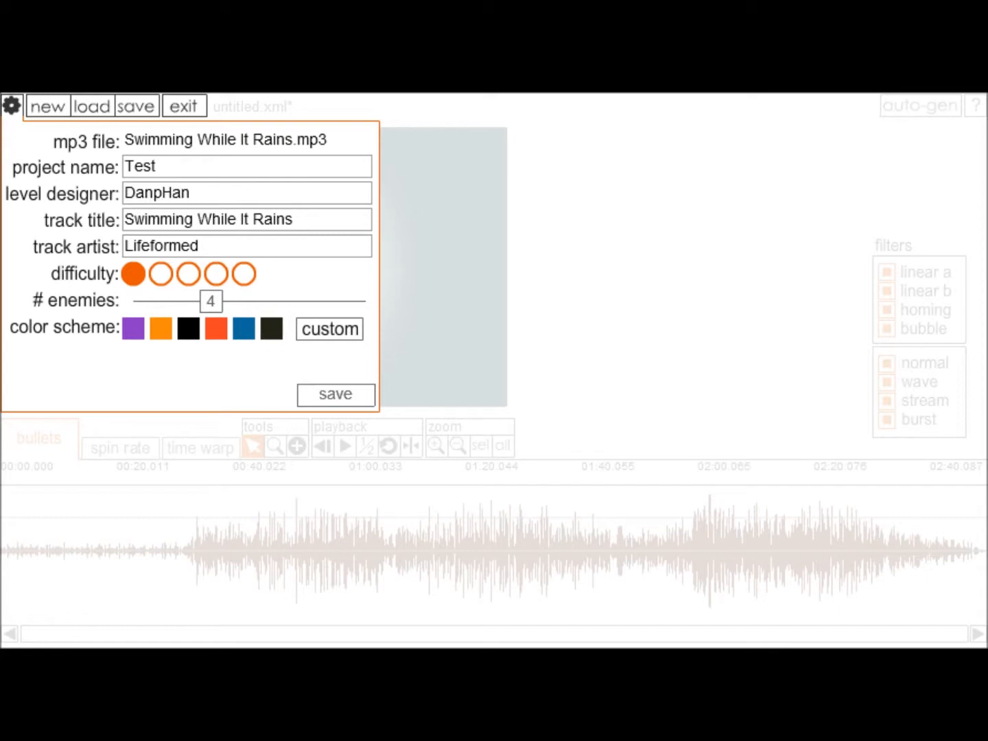
Set the level's difficulty to four out of five and the number of enemies to 10
left_click(189, 273)
mouse_move(271, 328)
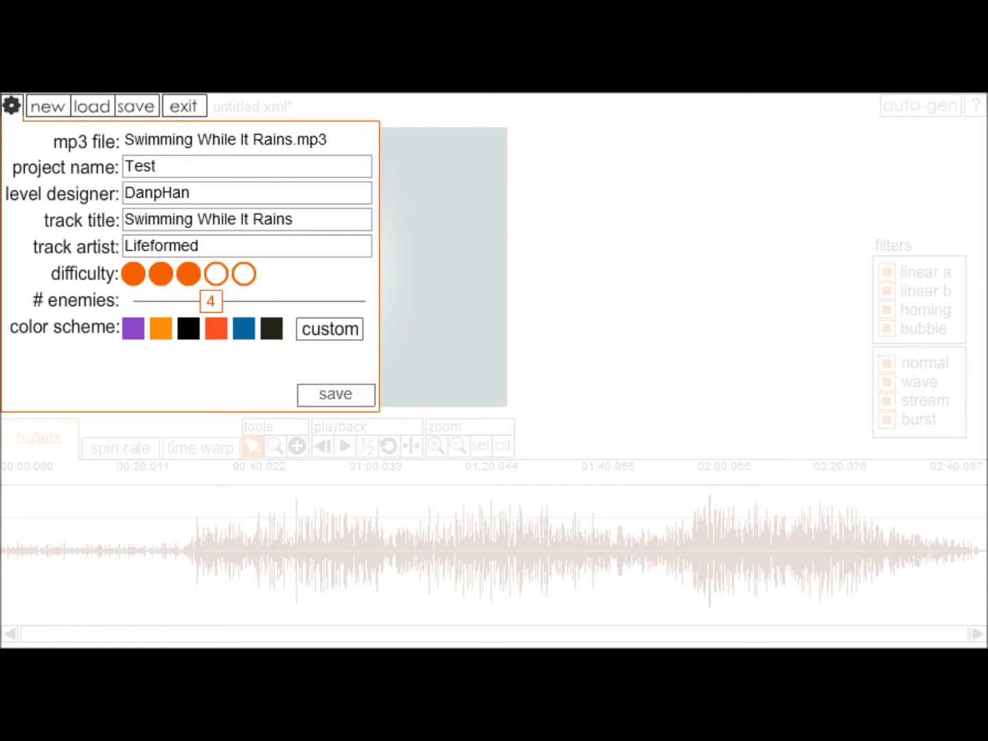
left_click_drag(211, 301, 366, 302)
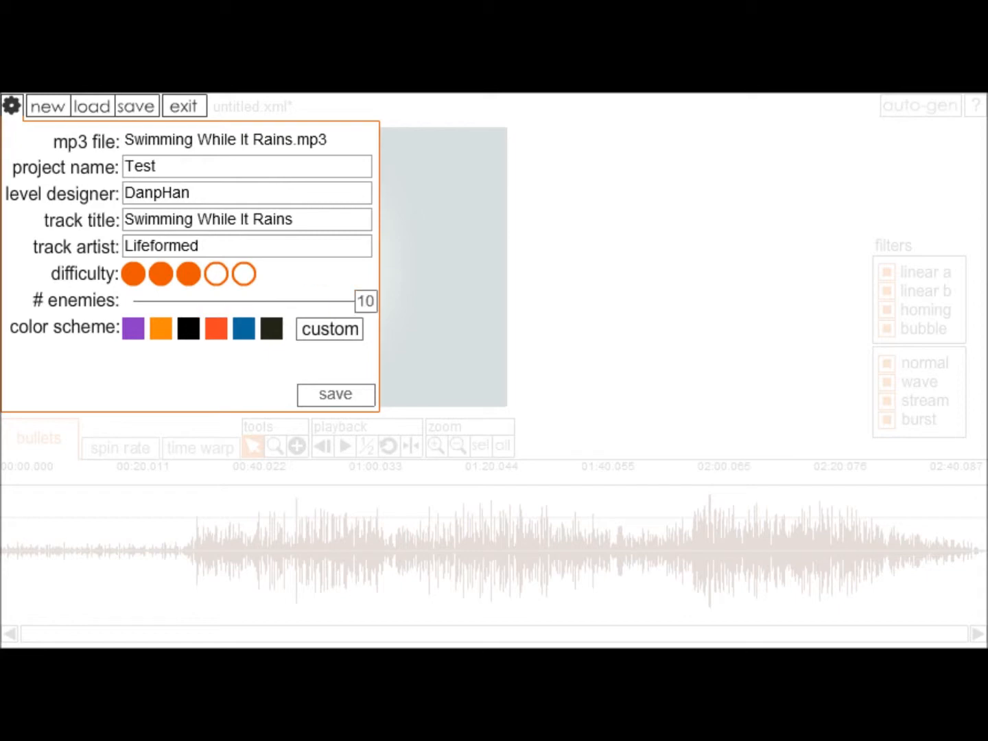
left_click(216, 274)
left_click(133, 274)
left_click(216, 273)
Save a custom color scheme with a black background and save the project settings
left_click(243, 329)
left_click(330, 328)
left_click(969, 525)
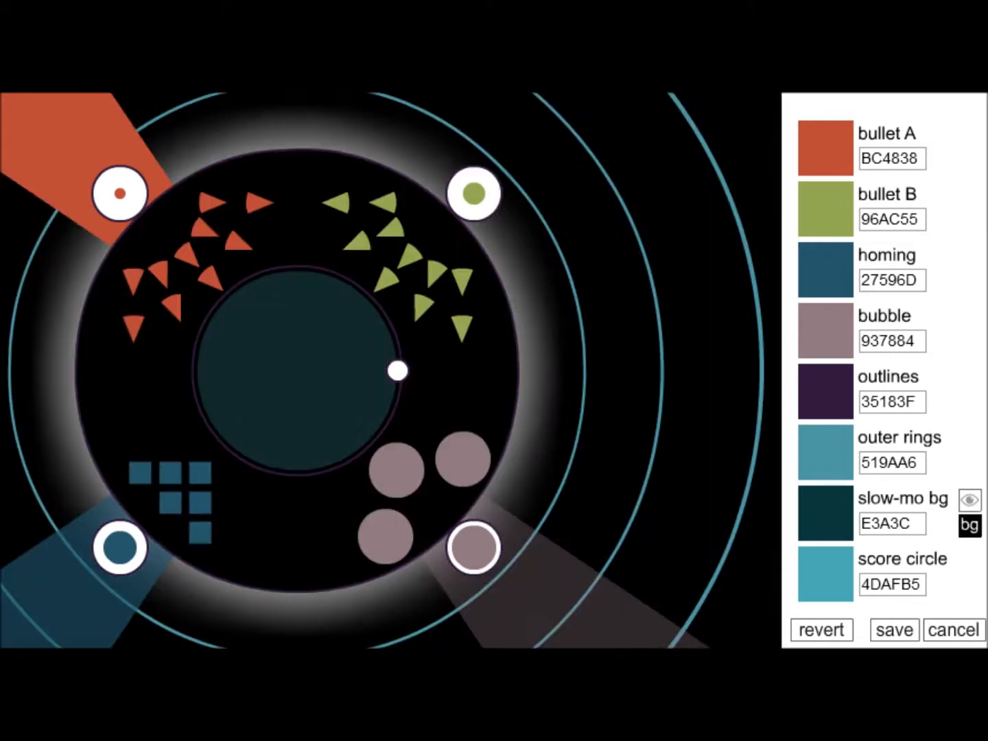
left_click(893, 630)
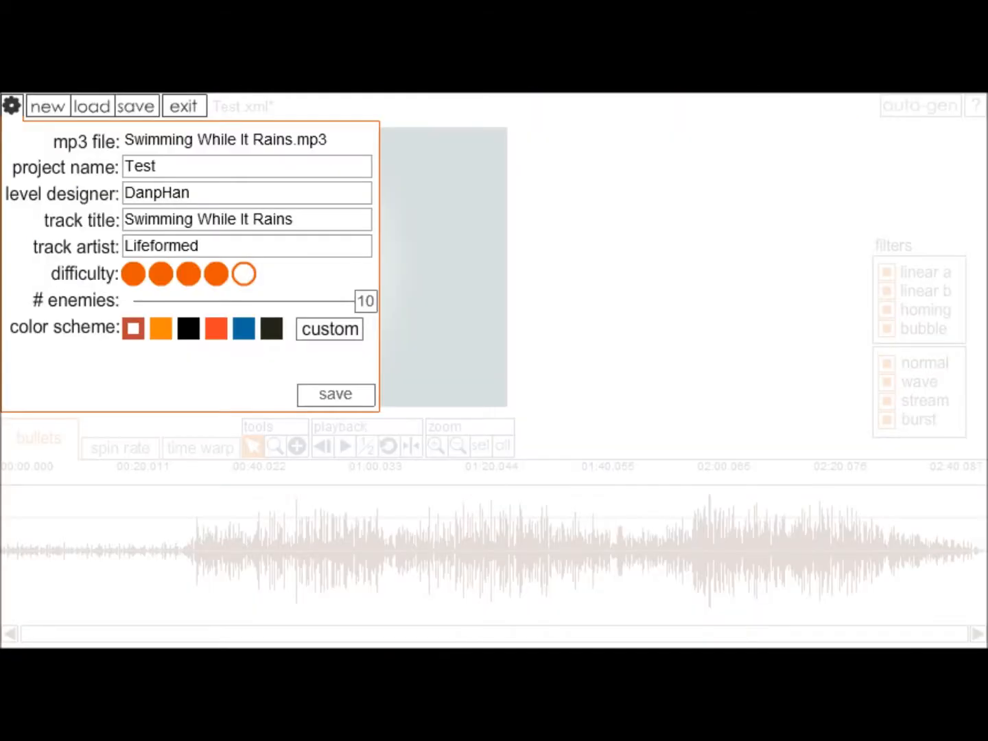
left_click(335, 394)
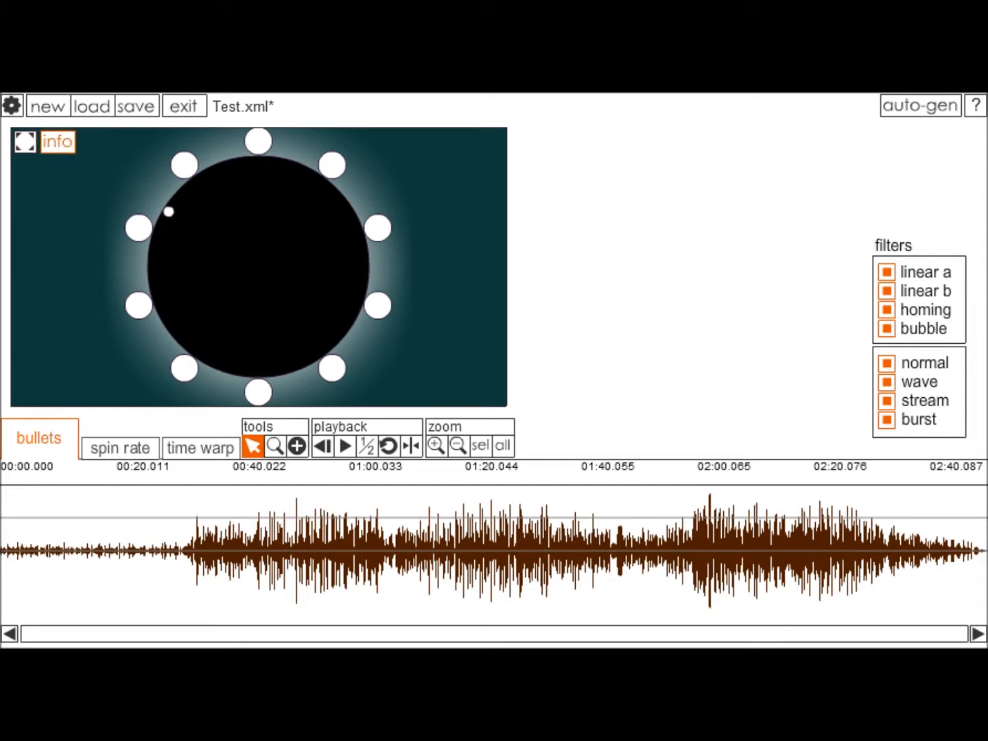
Show the enemy numbers in the preview to see their order around the circle, and hide them again
left_click(57, 142)
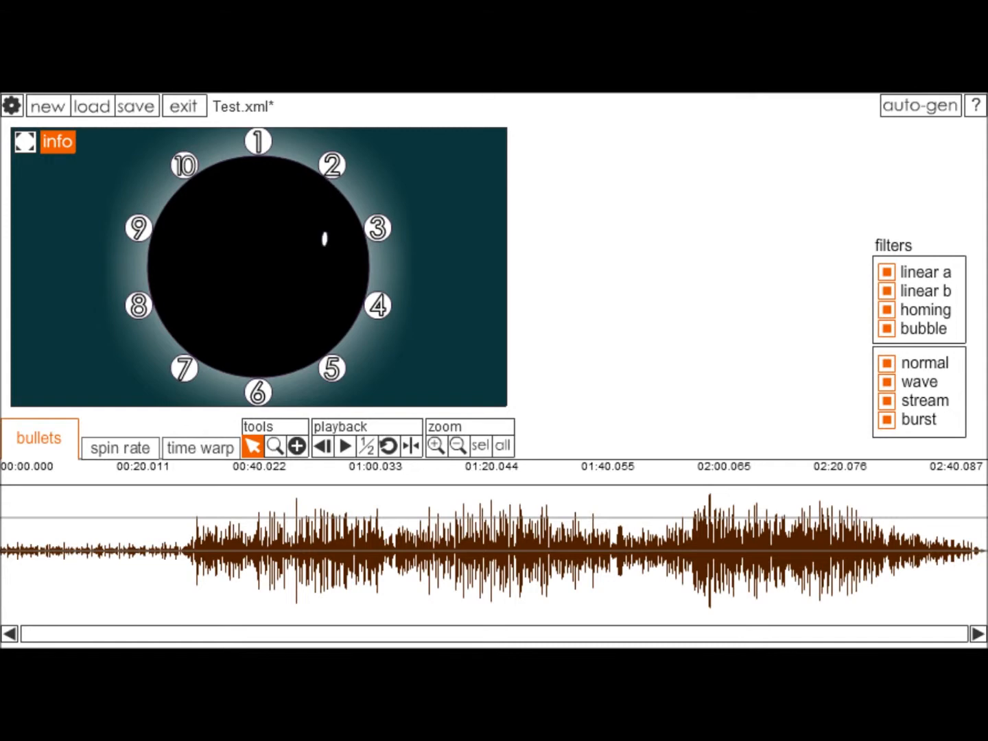
scroll(42, 553, "up", 15)
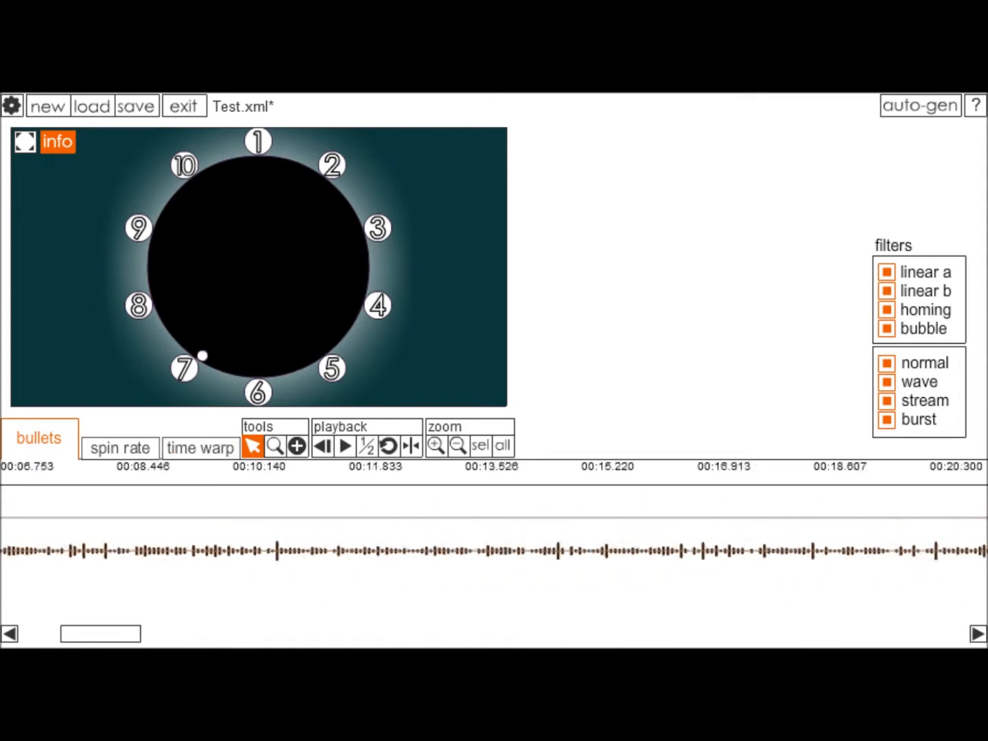
left_click_drag(79, 633, 34, 634)
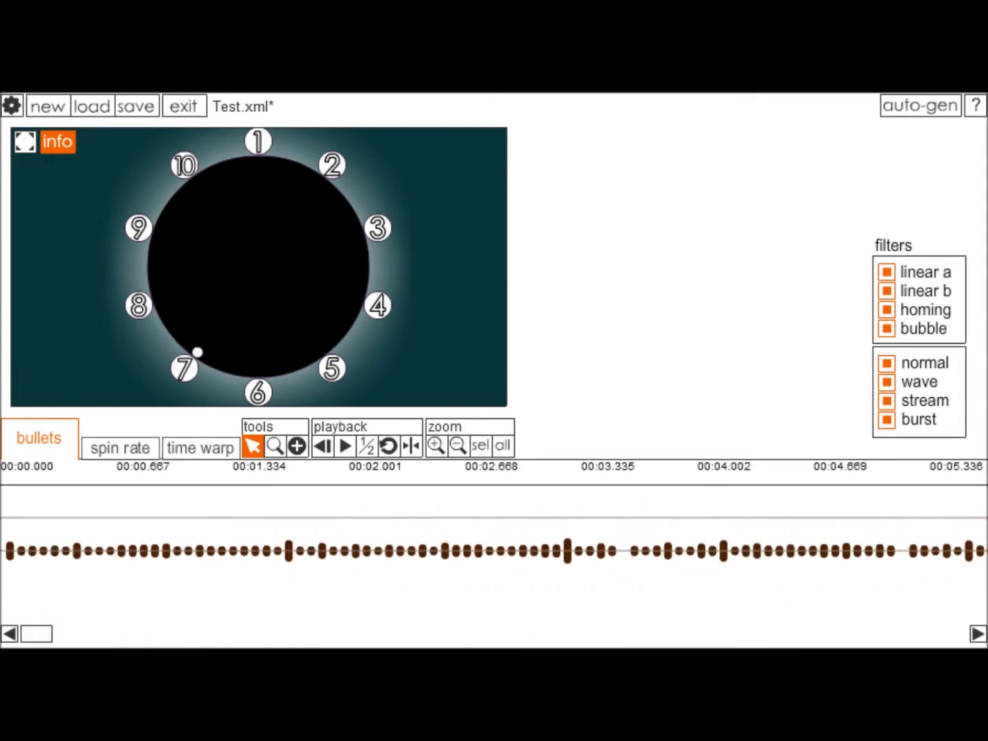
left_click(57, 142)
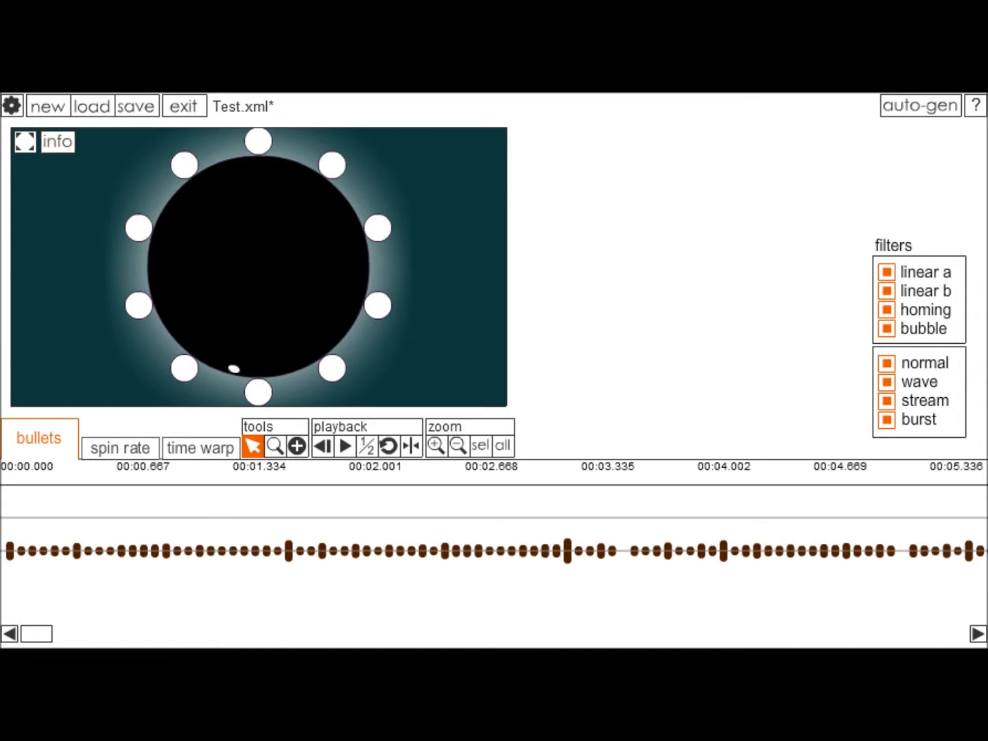
Add bullet markers to the timeline at about 1.876 s, 37.732 s and 135.873 s
left_click(297, 446)
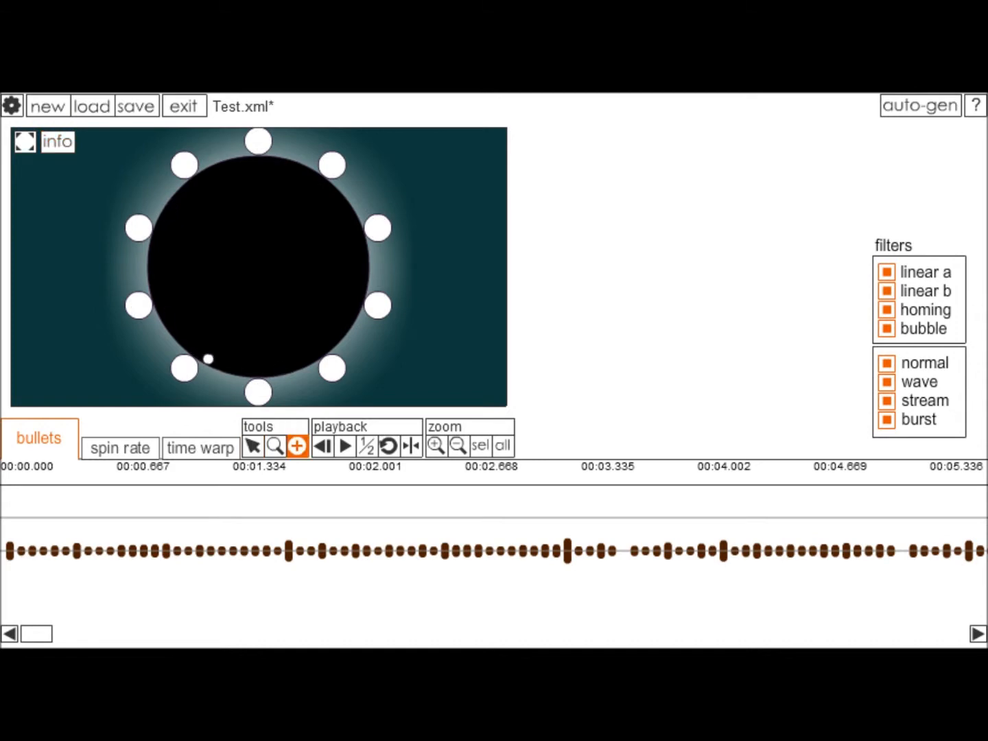
mouse_move(36, 633)
left_mouse_down()
mouse_move(44, 633)
mouse_move(33, 634)
left_mouse_up()
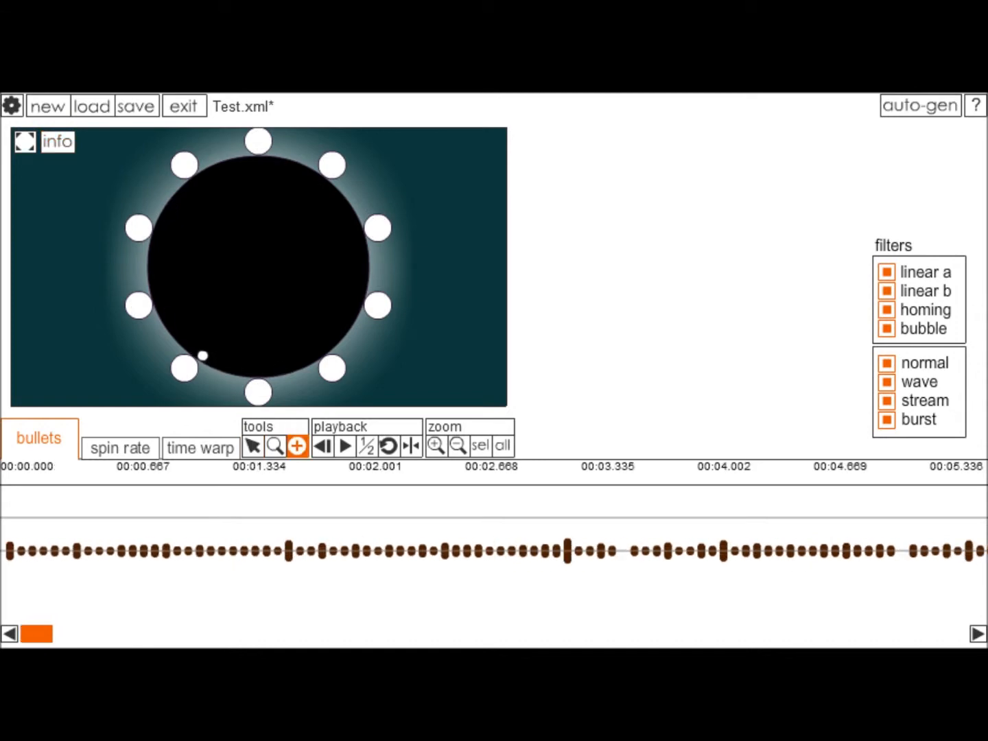
left_click(347, 550)
mouse_move(37, 633)
left_mouse_down()
mouse_move(814, 633)
mouse_move(37, 633)
left_mouse_up()
left_click(269, 550)
left_click(816, 549)
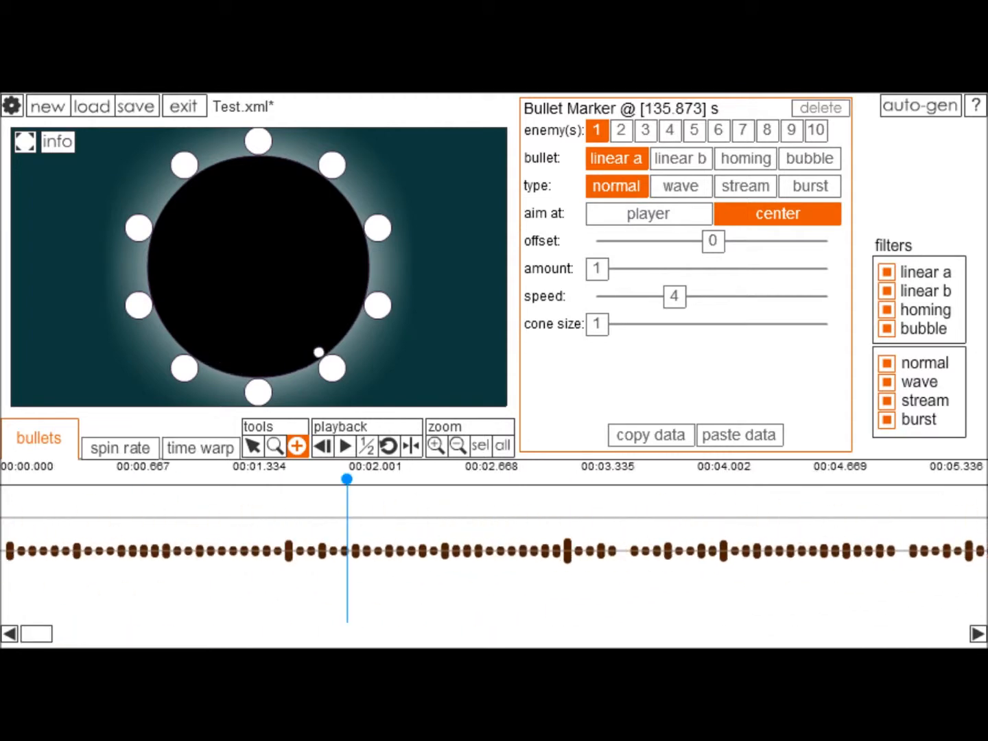
Turn on the enemy numbers in the preview and add enemies 2 and 5 to the bullet marker at 1.876 s
left_click(346, 480)
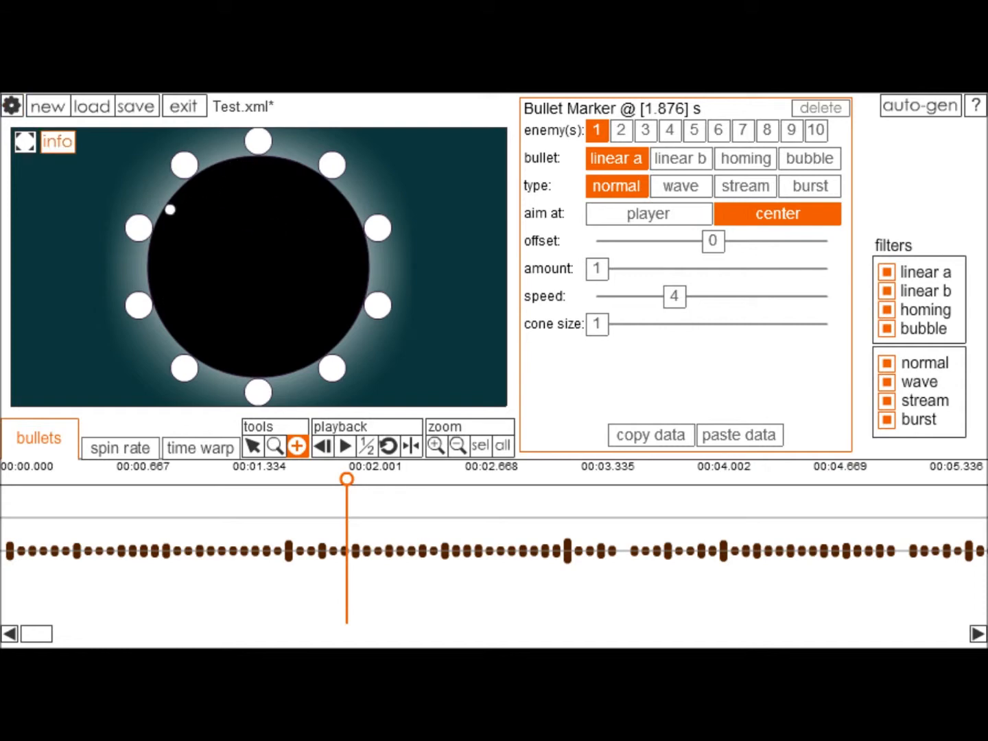
left_click(58, 142)
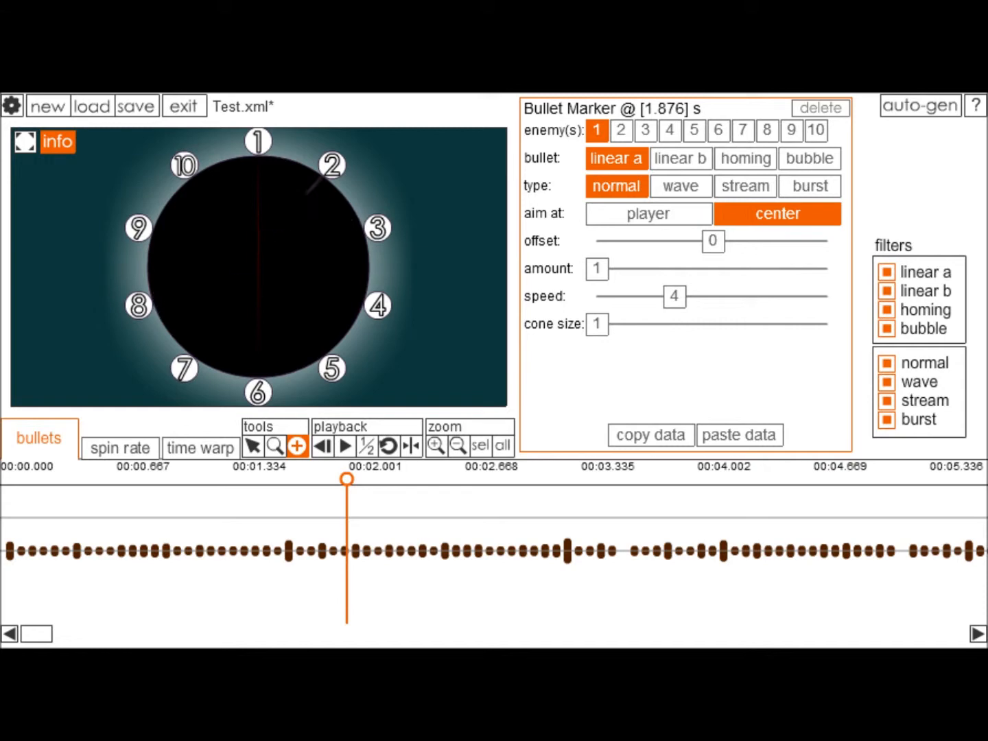
left_click(621, 130)
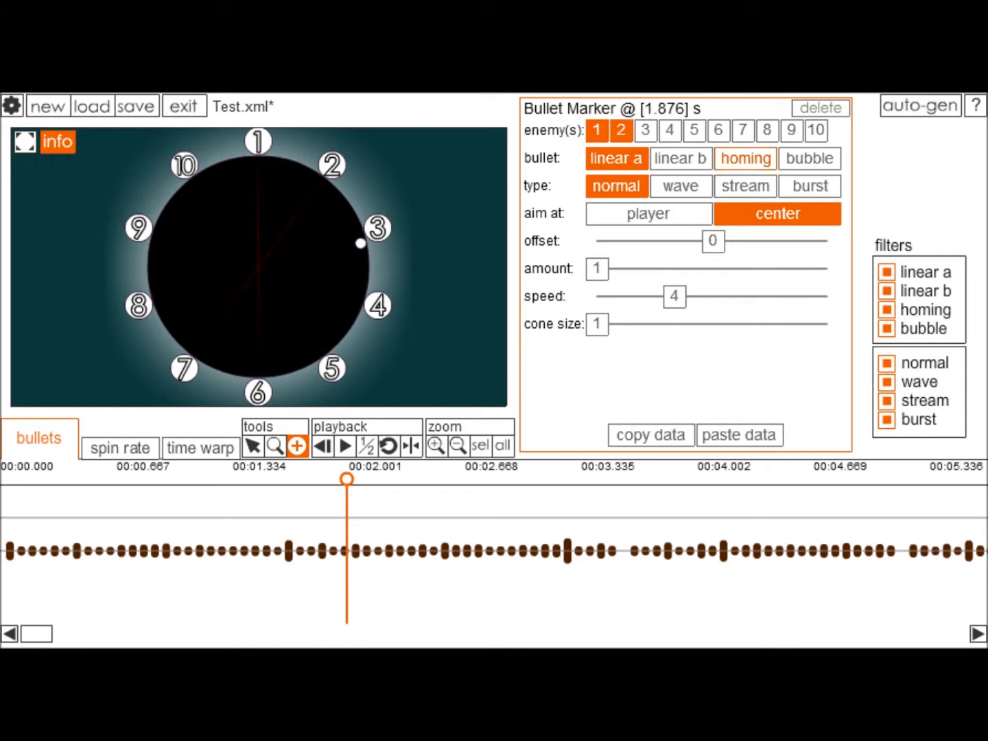
left_click(694, 130)
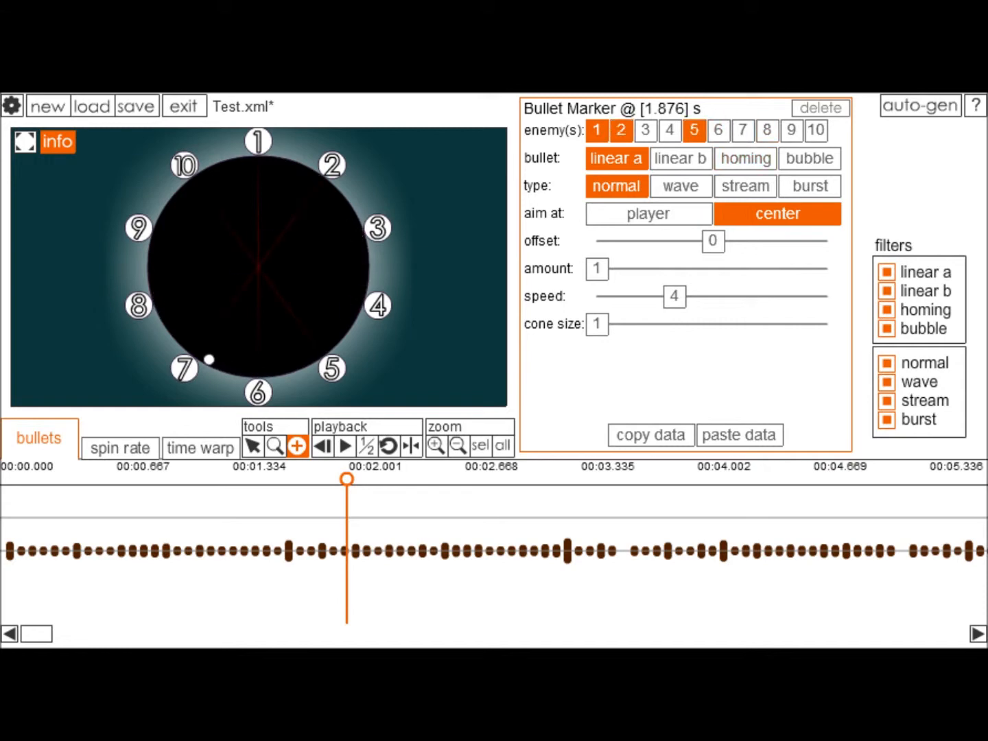
Add enemies 2 and 5 to the bullet marker at 37.732 s
left_click_drag(38, 633, 256, 633)
left_click(94, 549)
left_click(621, 130)
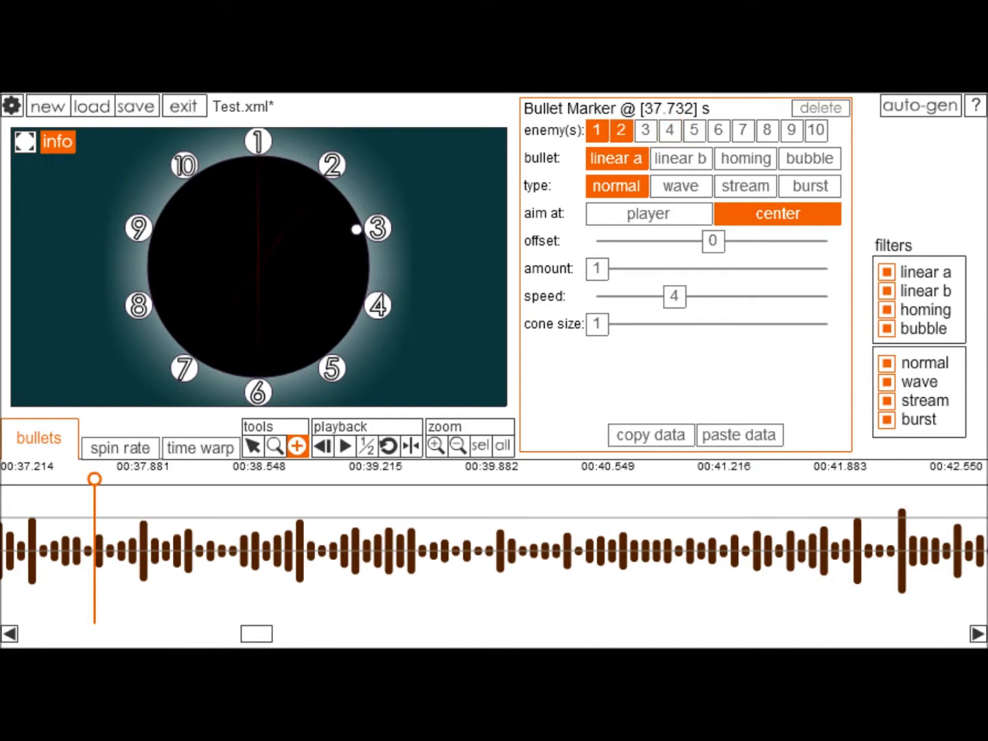
left_click(694, 130)
Add enemies 2 and 5 to the bullet marker at 135.873 s
left_click_drag(256, 633, 833, 633)
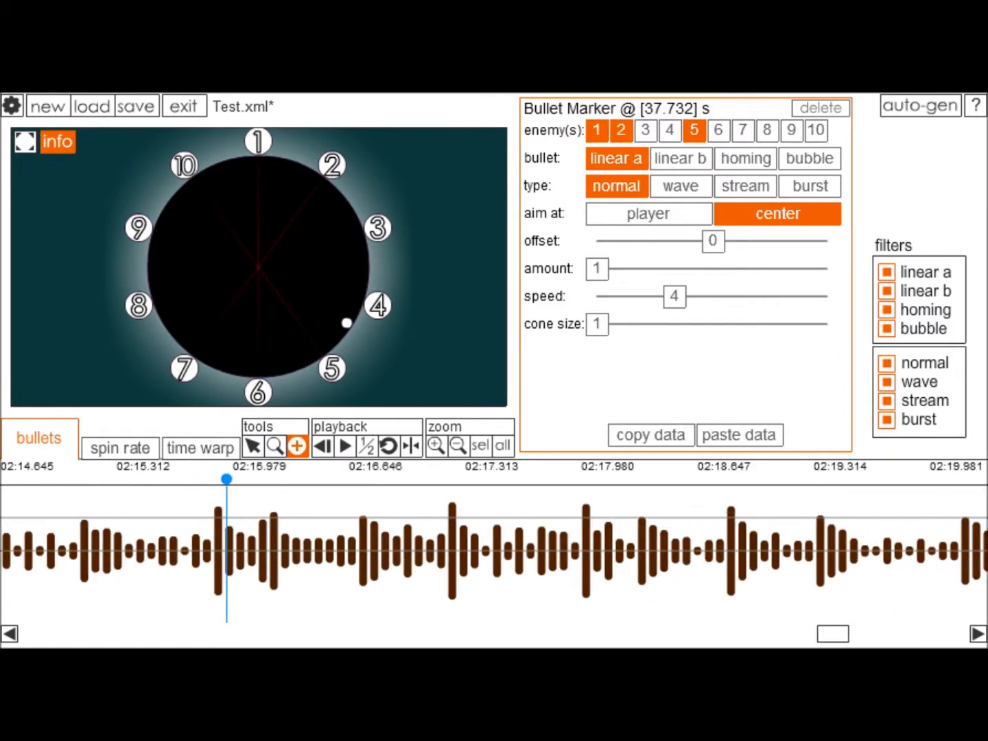
left_click(227, 479)
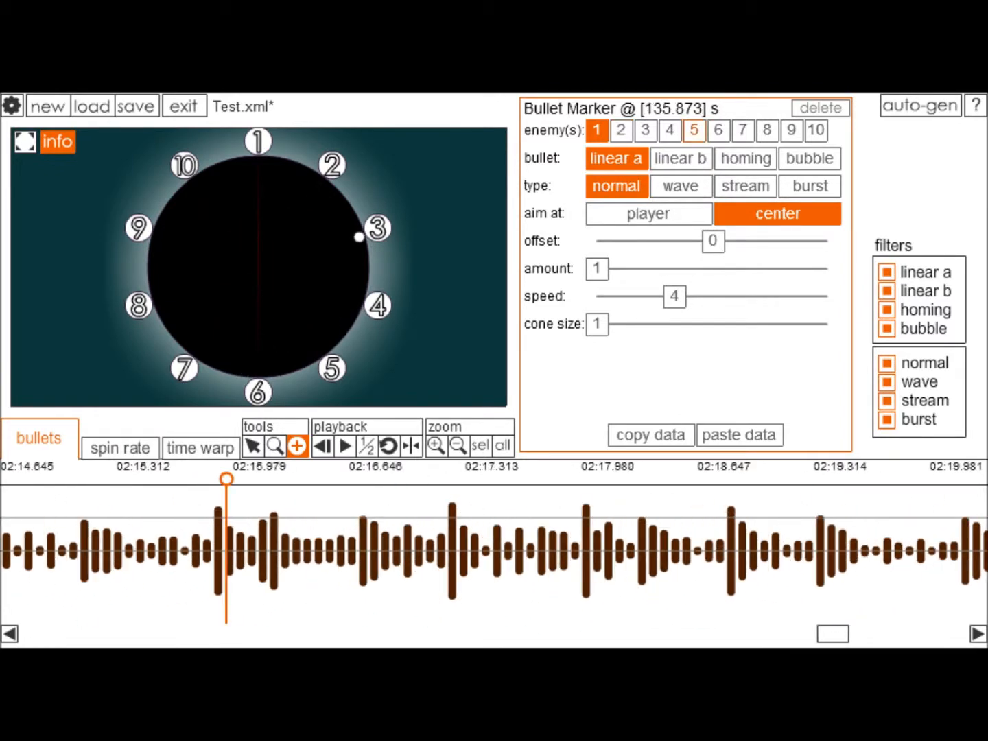
left_click(620, 129)
left_click(693, 130)
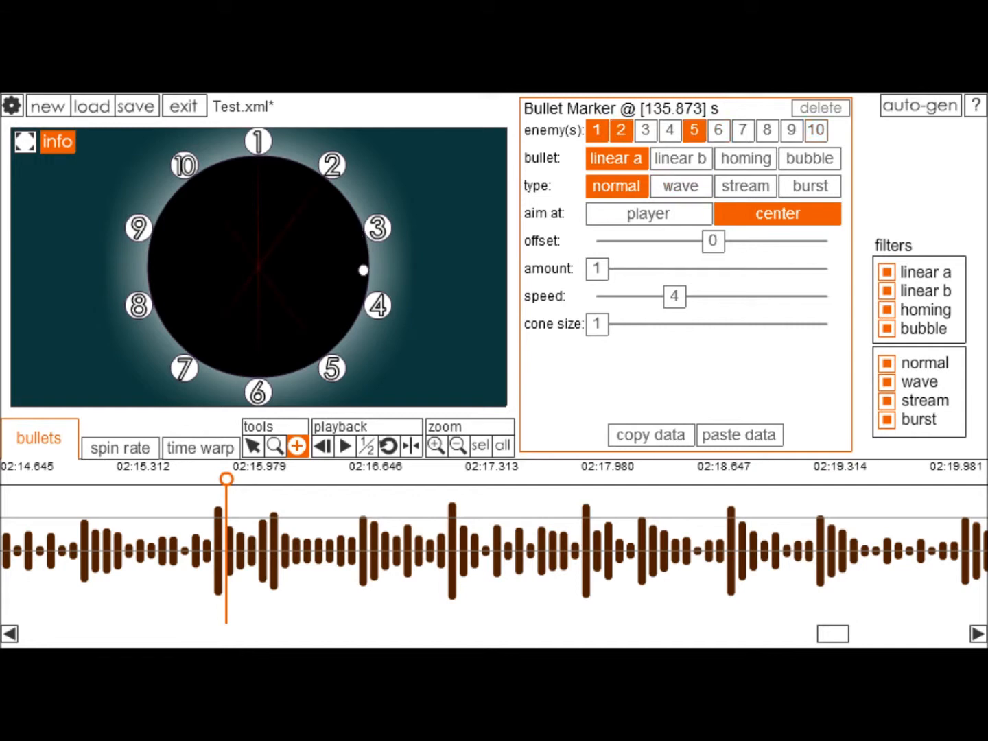
Save the level and play it from the start of the song in the preview
left_click_drag(833, 633, 36, 633)
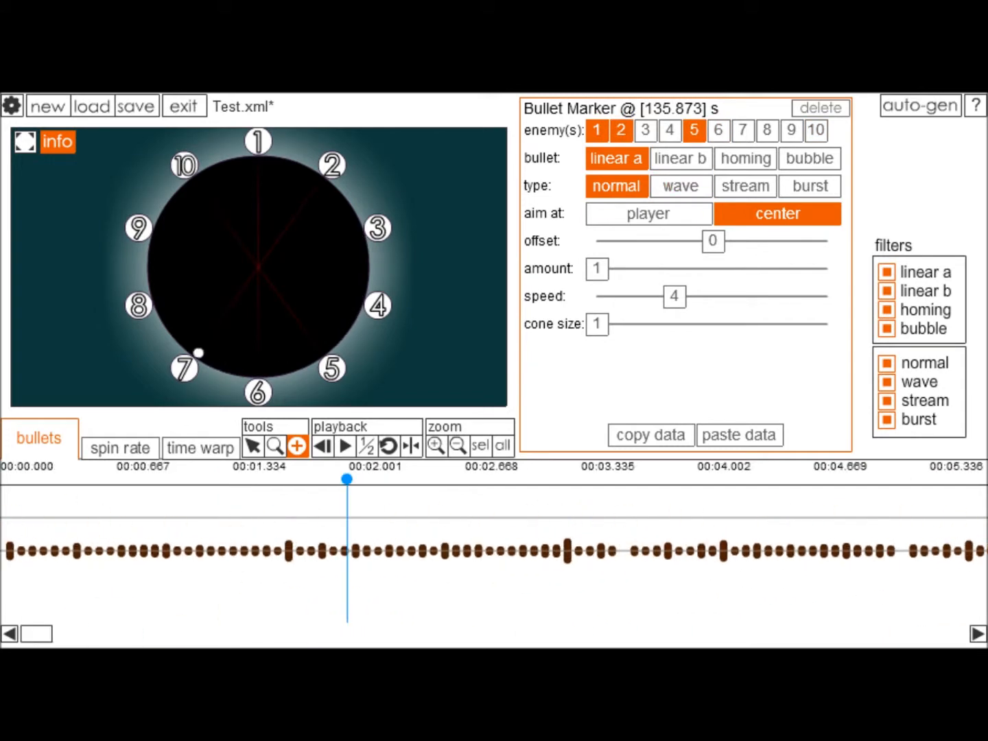
left_click(135, 107)
left_click(345, 445)
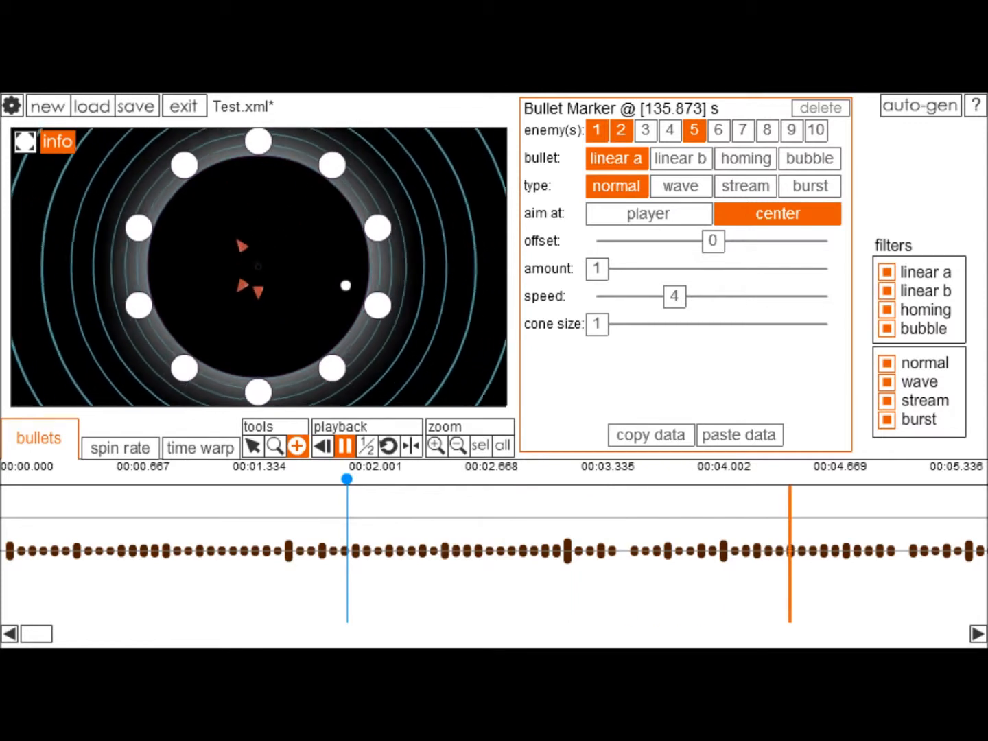
Exit the editor to the title screen and open the user levels
key("Escape")
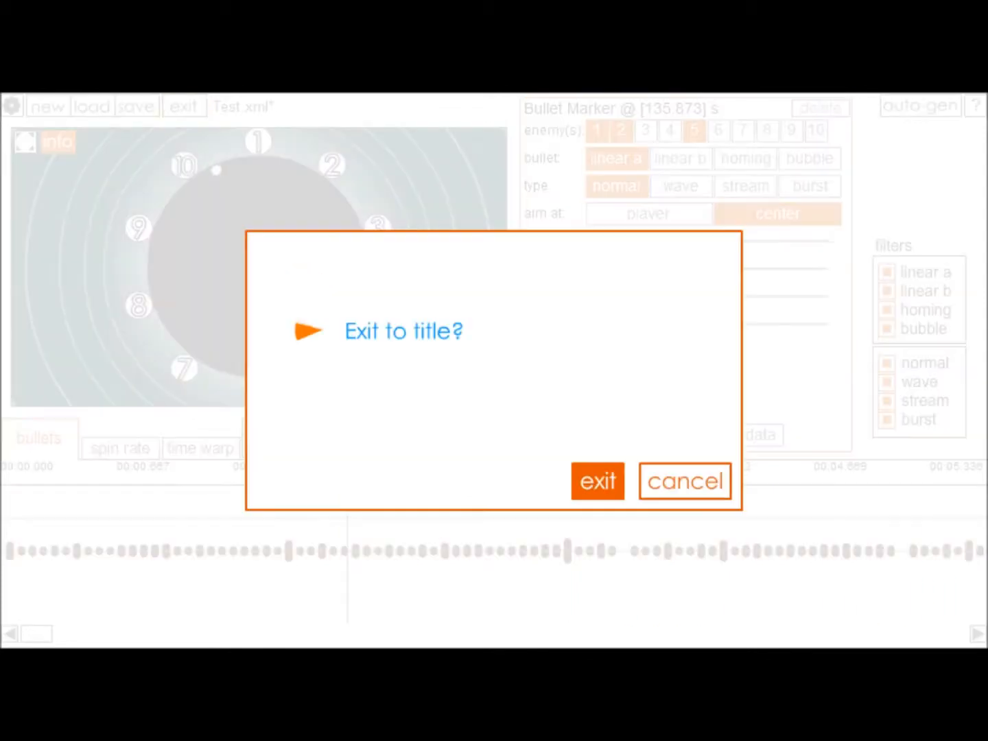
key("Return")
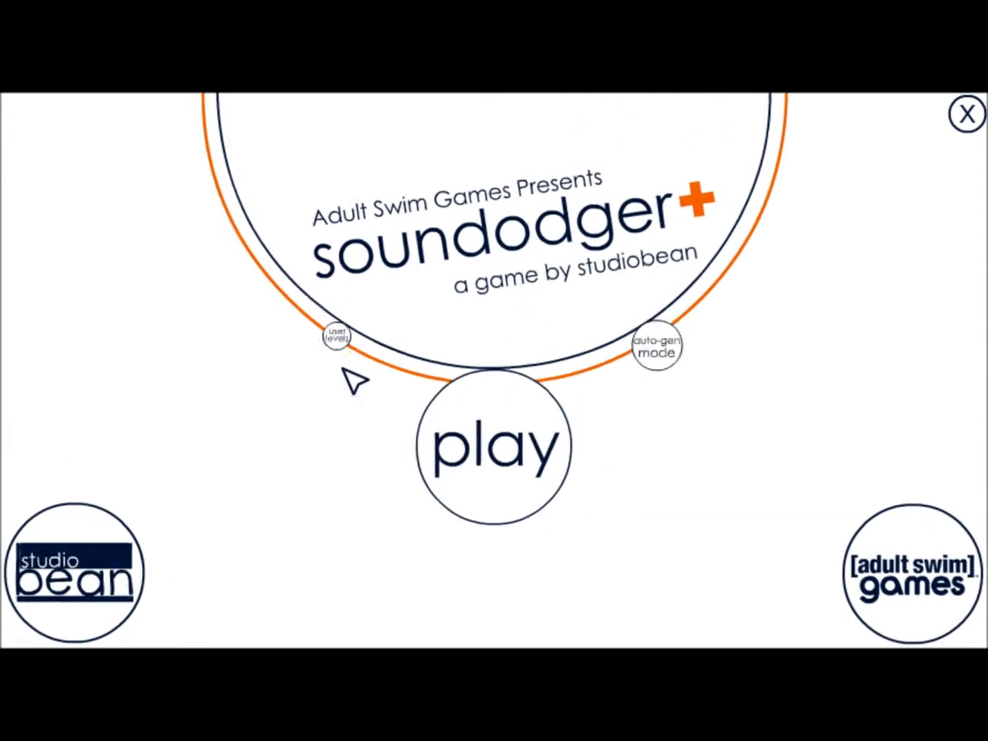
left_click(353, 412)
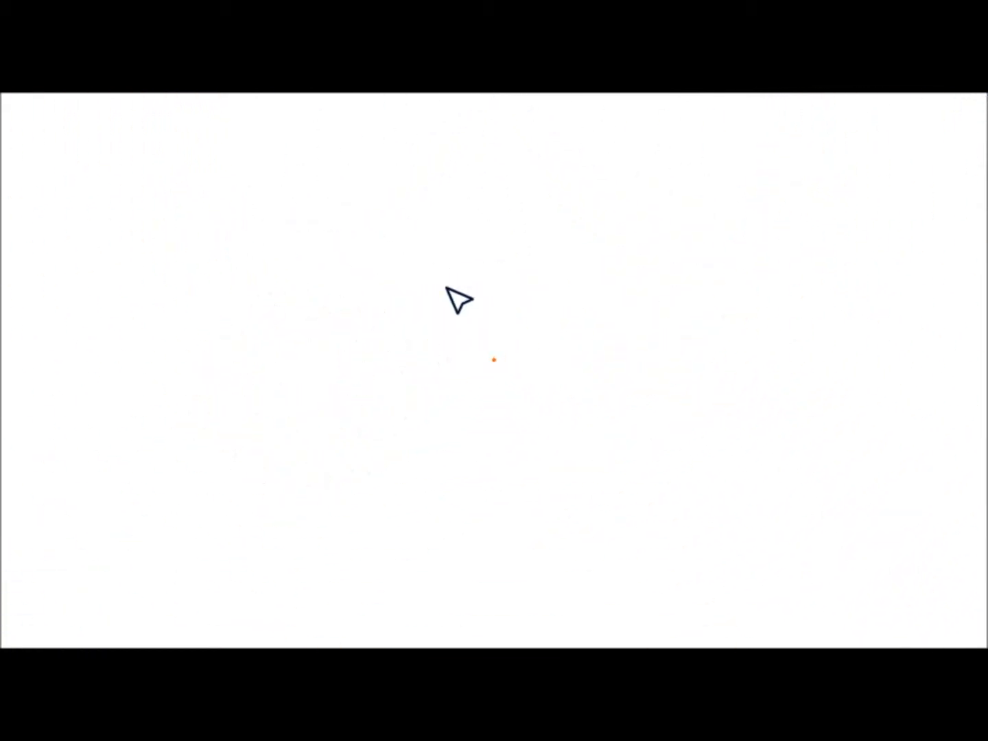
Find the four-dot difficulty version of "Swimming While It Rains" by Lifeformed in the level list and start playing it
scroll(463, 336, "down", 15)
scroll(463, 337, "up", 2)
scroll(464, 336, "up", 3)
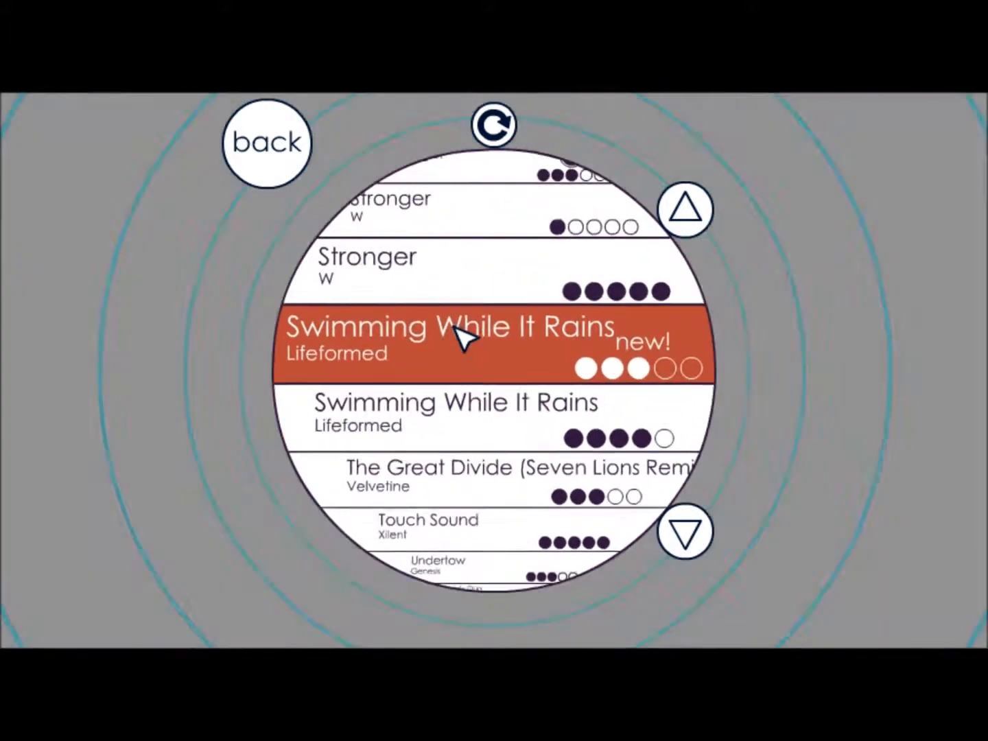
scroll(463, 336, "down", 1)
mouse_move(503, 375)
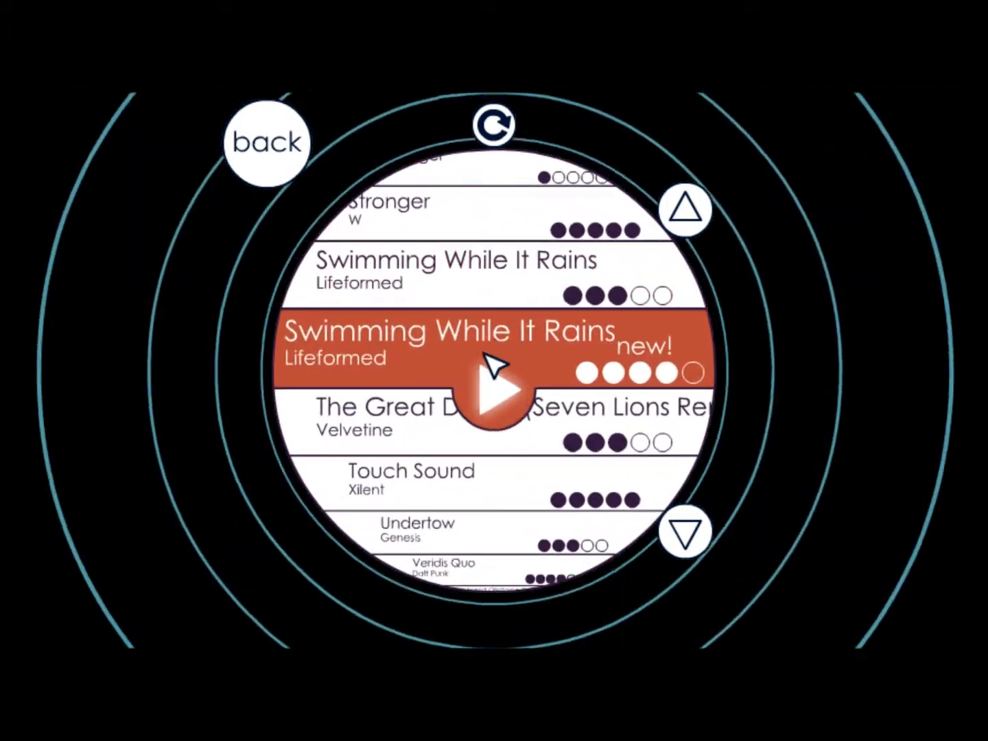
scroll(459, 260, "up", 1)
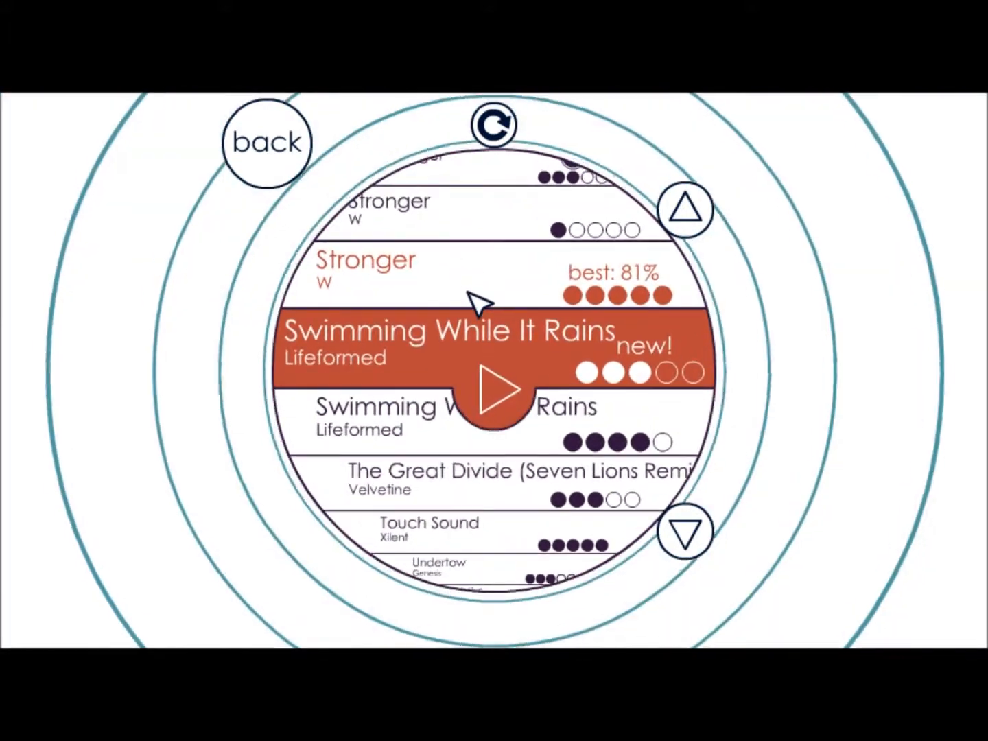
scroll(484, 322, "down", 1)
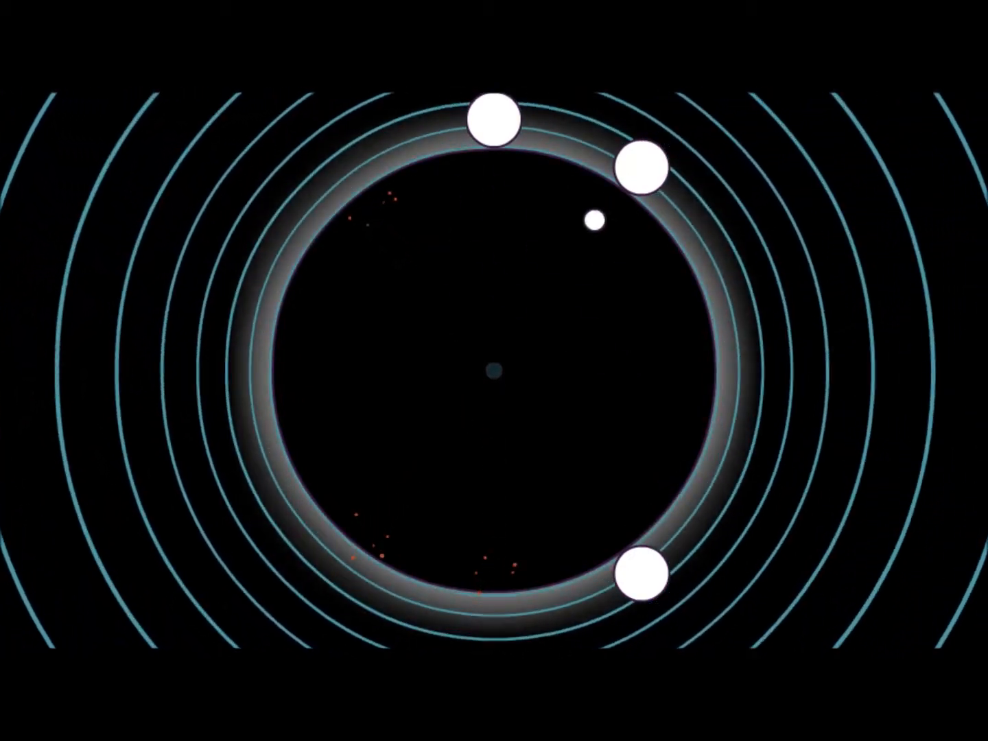
Quit the running level and go back through the title screen to the level editor
key("Escape")
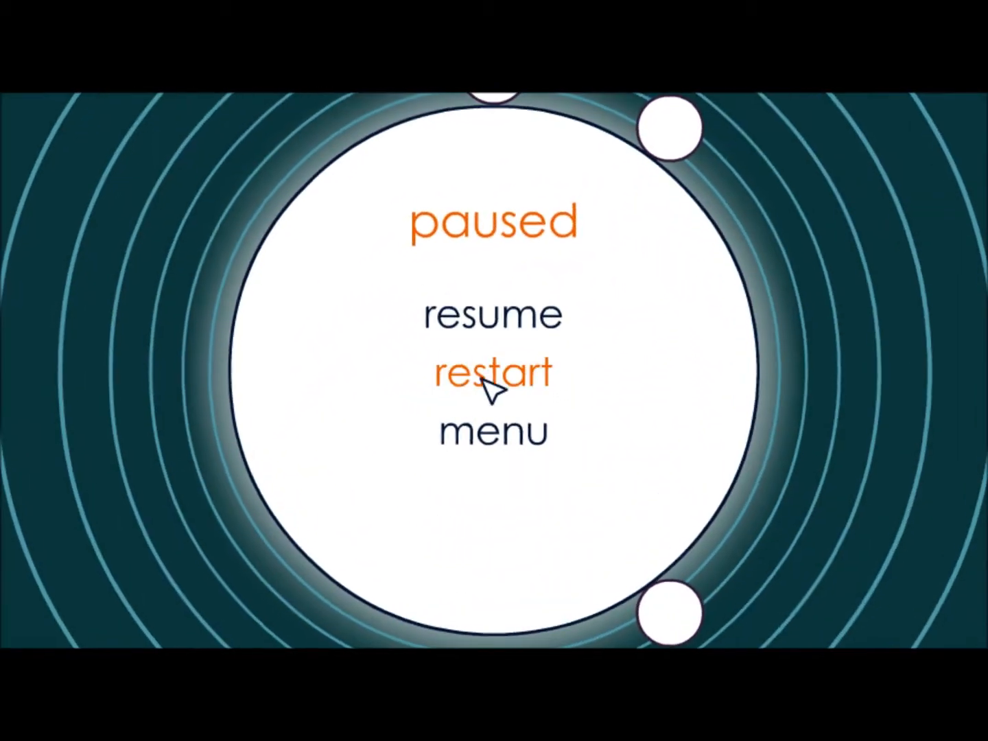
left_click(490, 373)
left_click(274, 145)
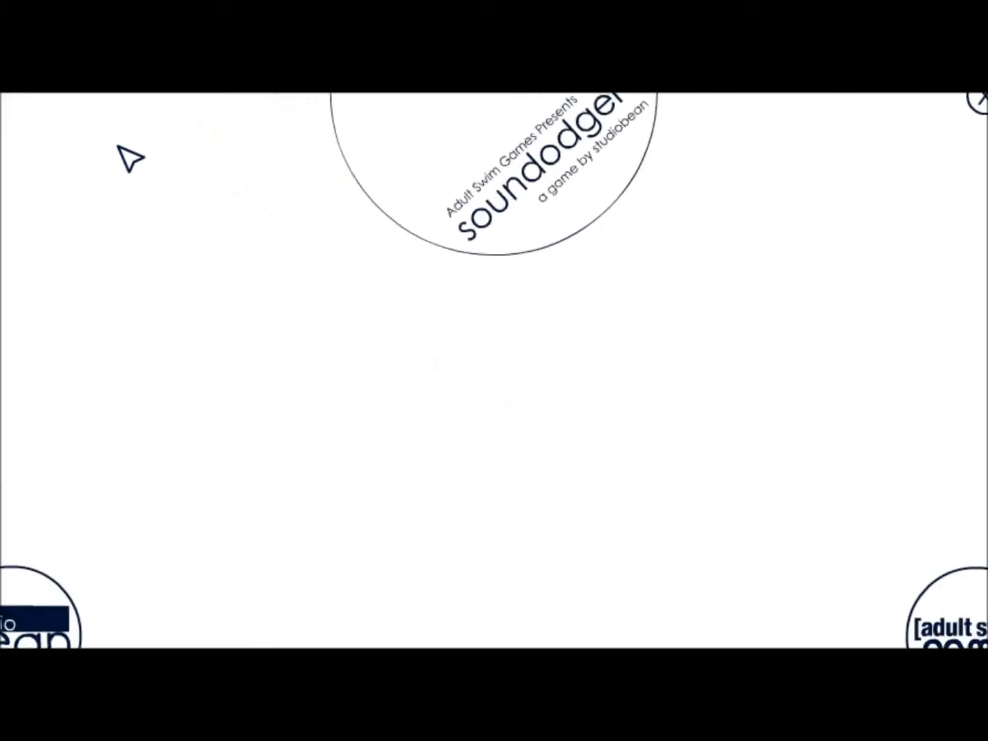
left_click(207, 238)
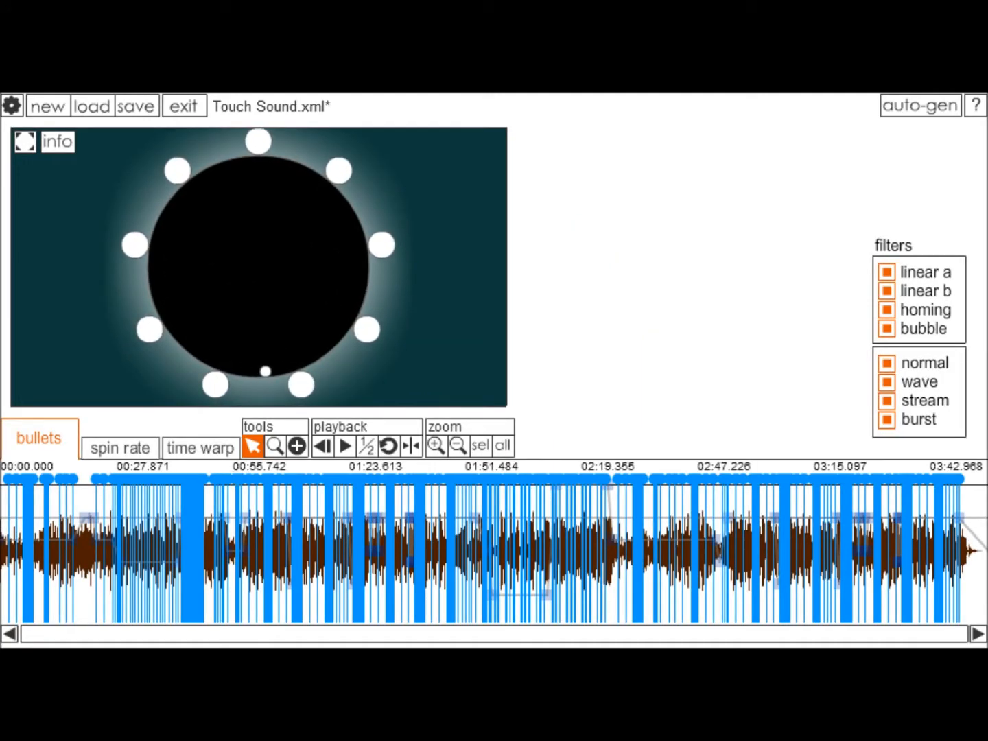
Show the enemy numbers and play the Touch Sound level from the start of the song in the preview
scroll(302, 478, "up", 12)
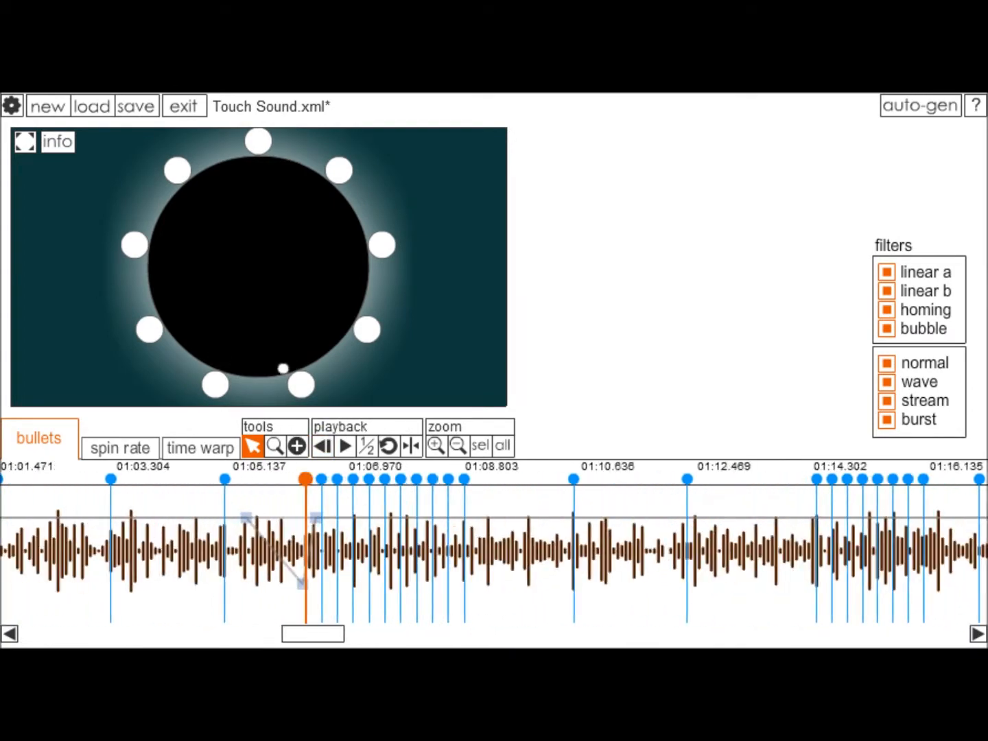
left_click_drag(307, 633, 36, 633)
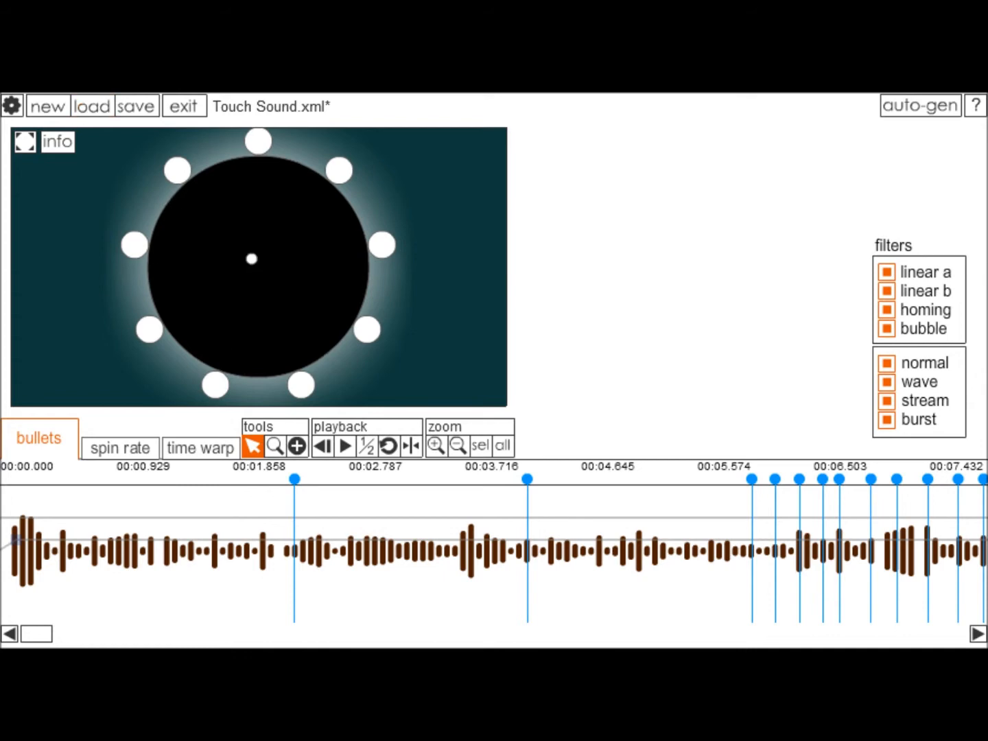
left_click(58, 142)
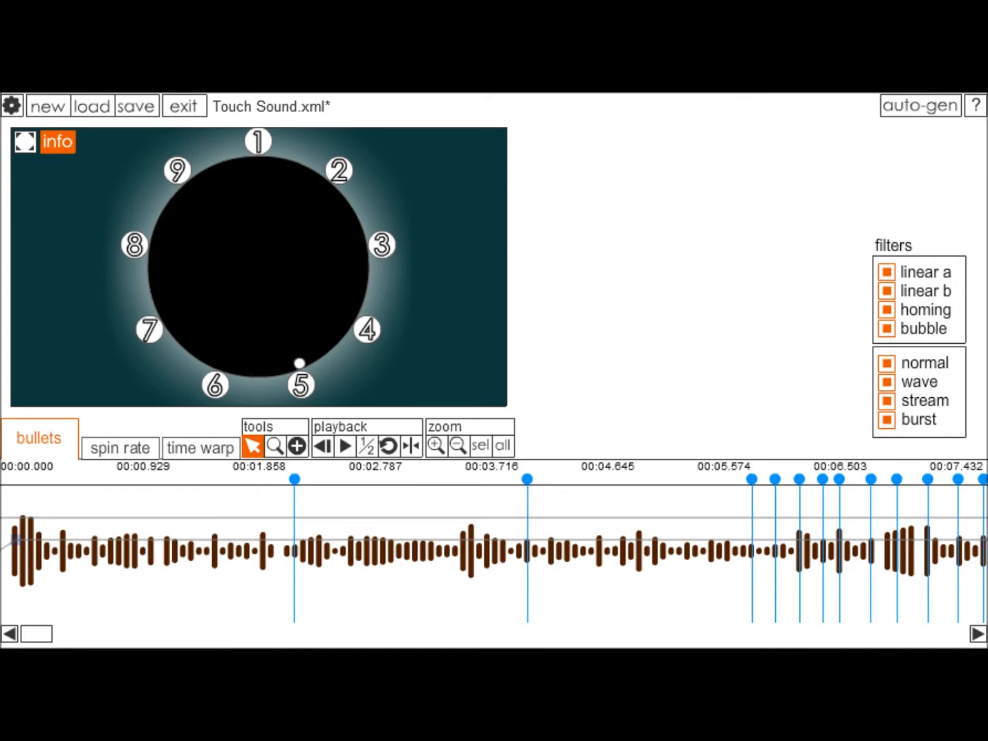
left_click(345, 446)
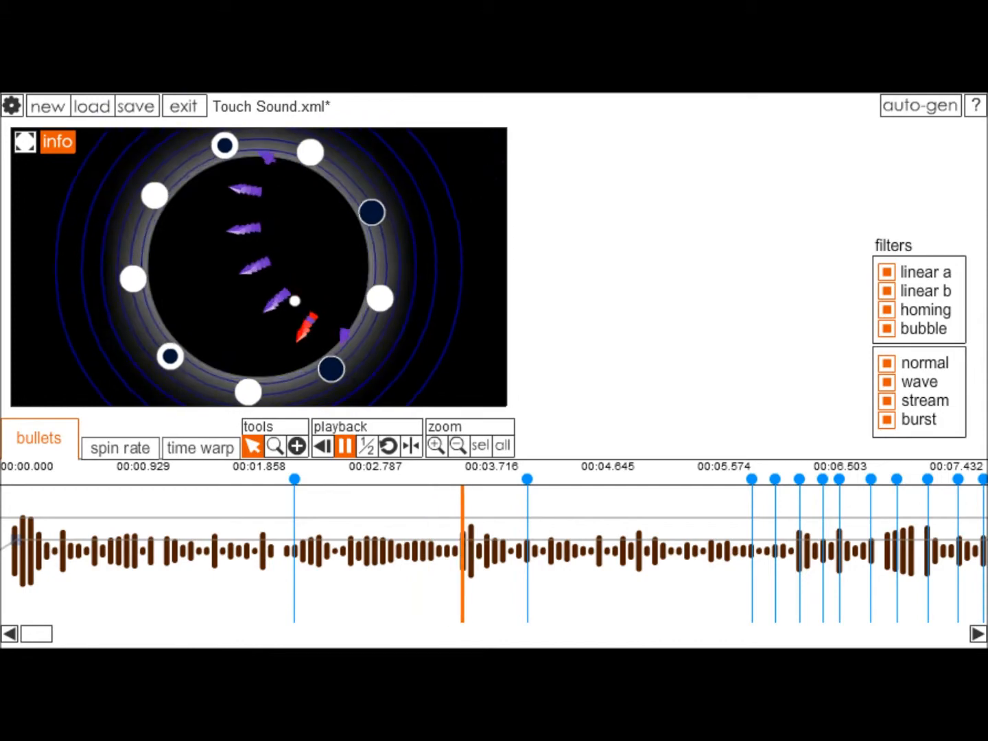
Leave the editor for the user levels and start playing "Touch Sound" by Xilent
key("Escape")
left_click(593, 479)
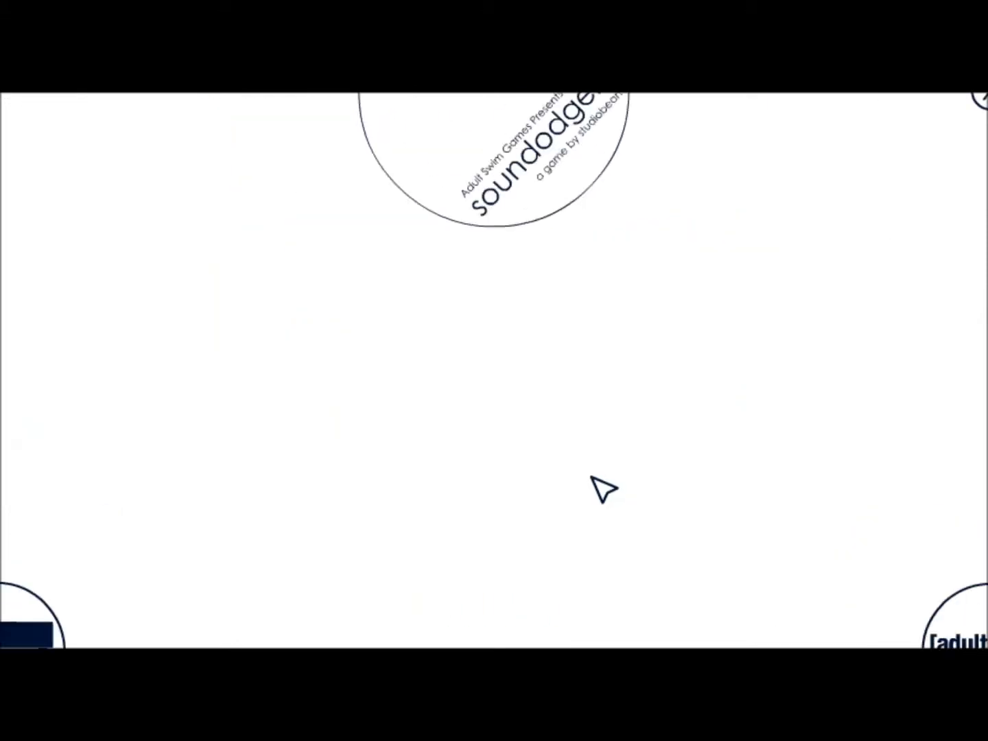
left_click(315, 385)
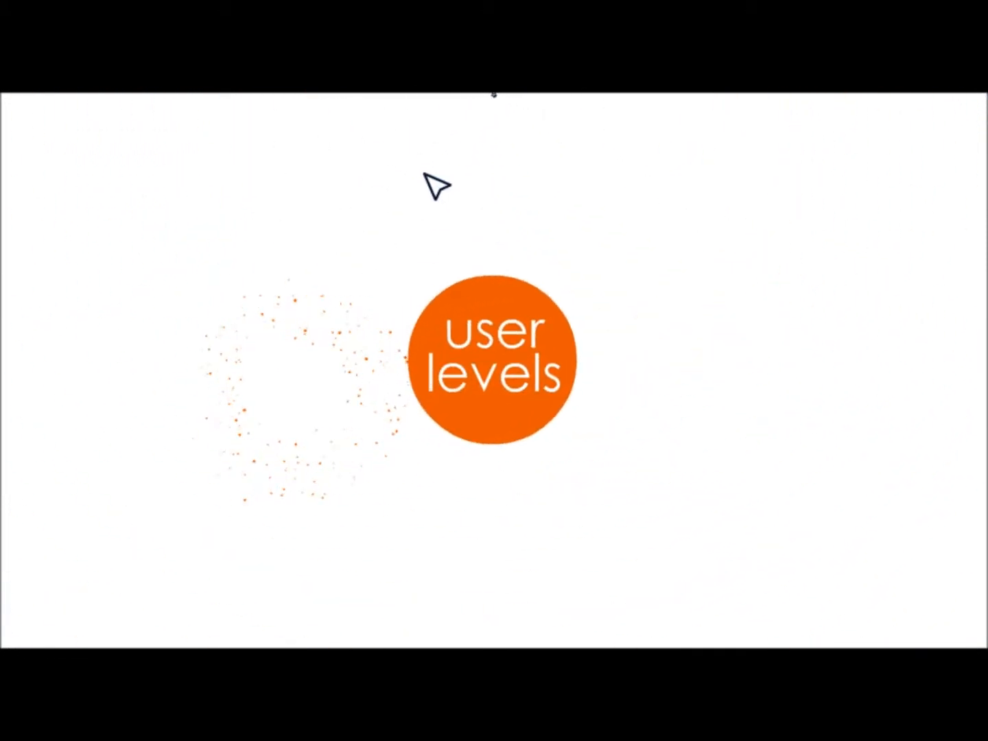
scroll(501, 404, "down", 8)
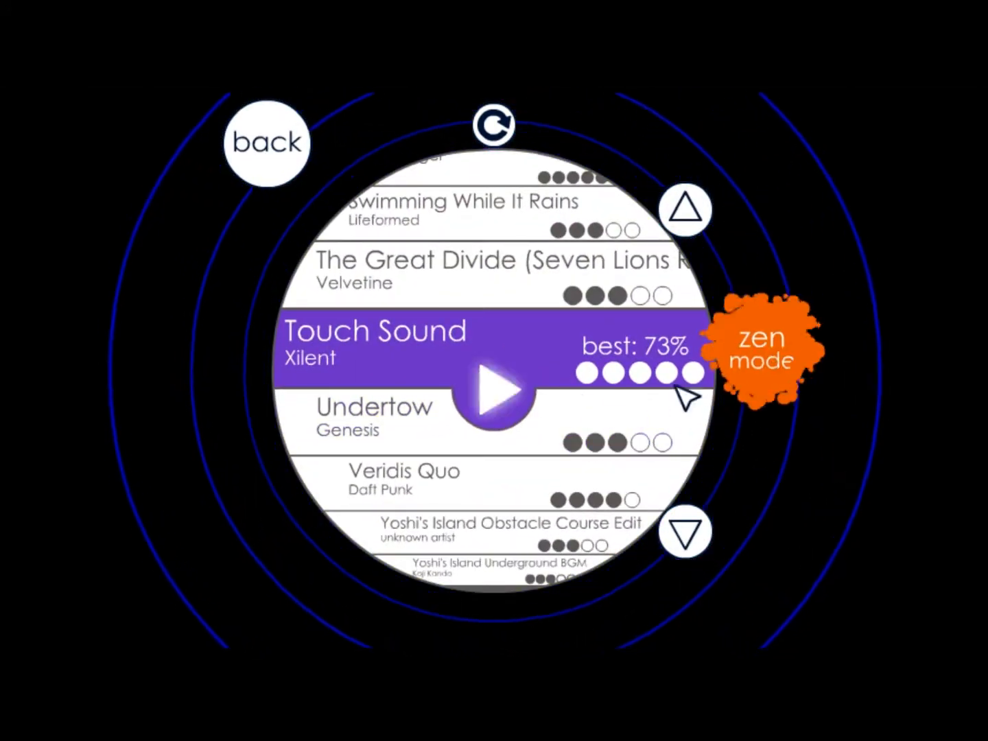
left_click(509, 388)
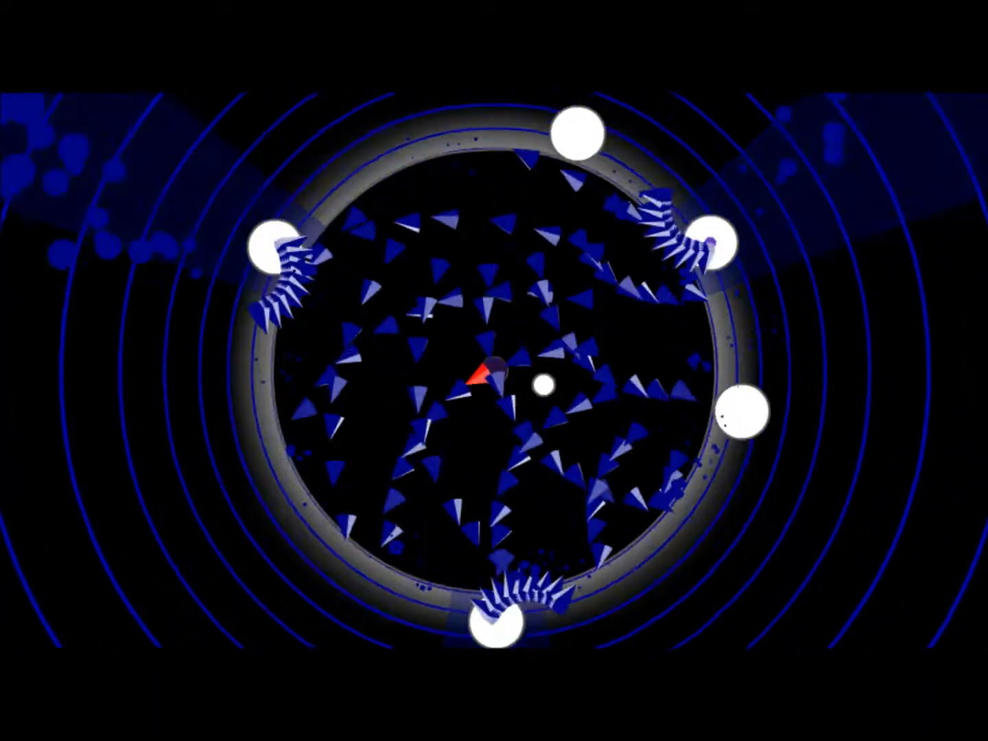
Quit the "Touch Sound" level and return from the level list to the title screen
key("Escape")
left_click(534, 457)
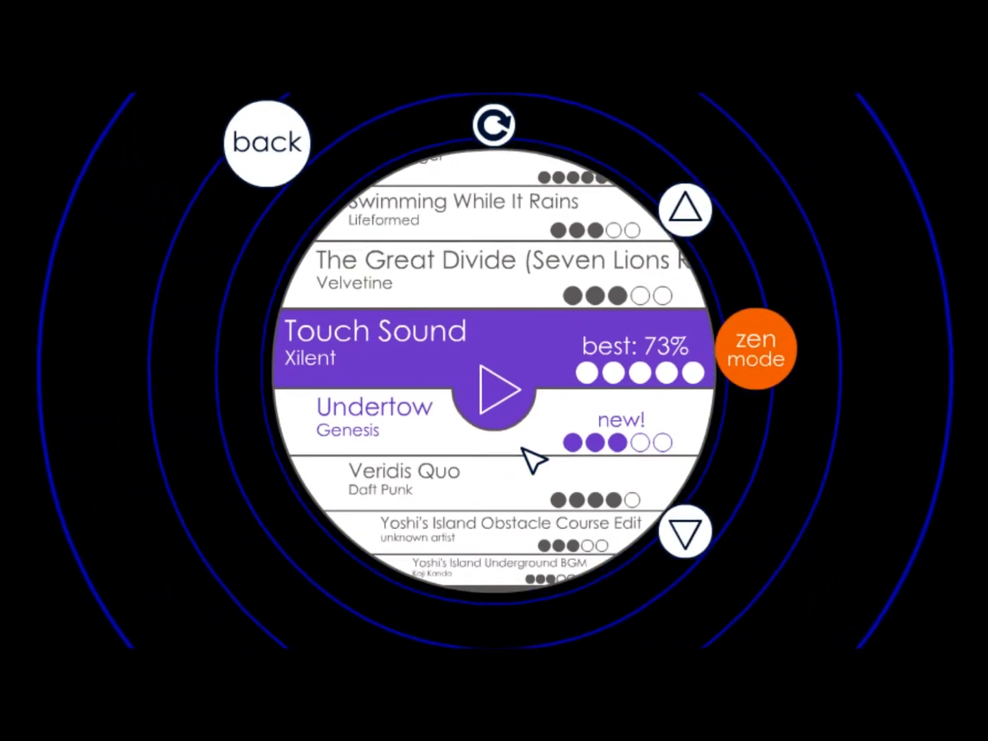
left_click(286, 142)
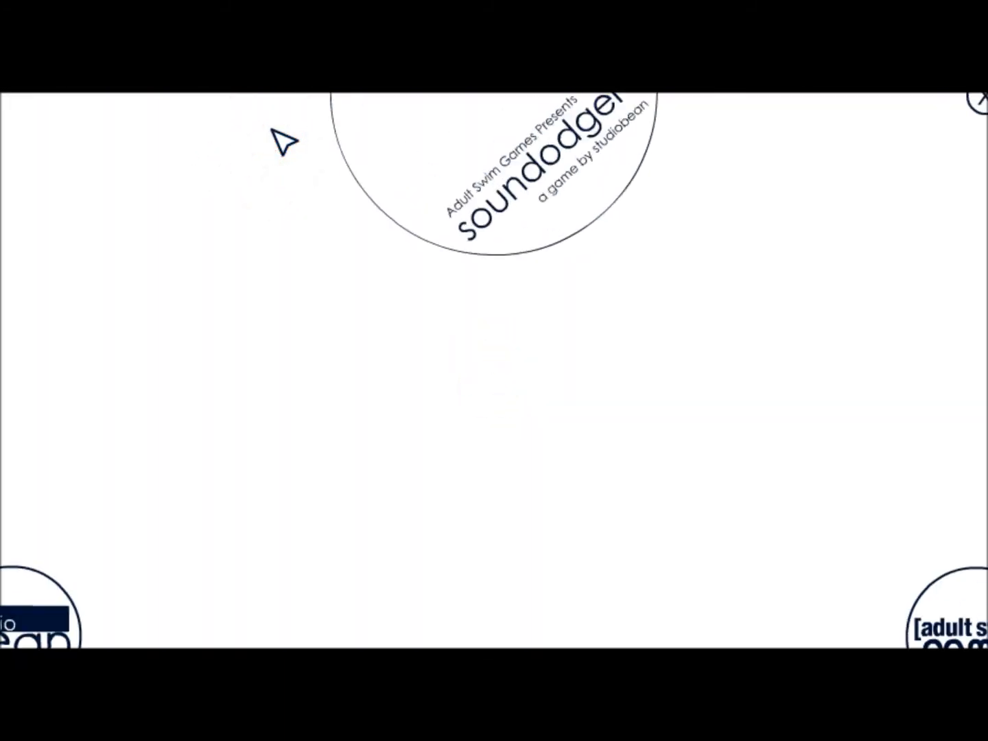